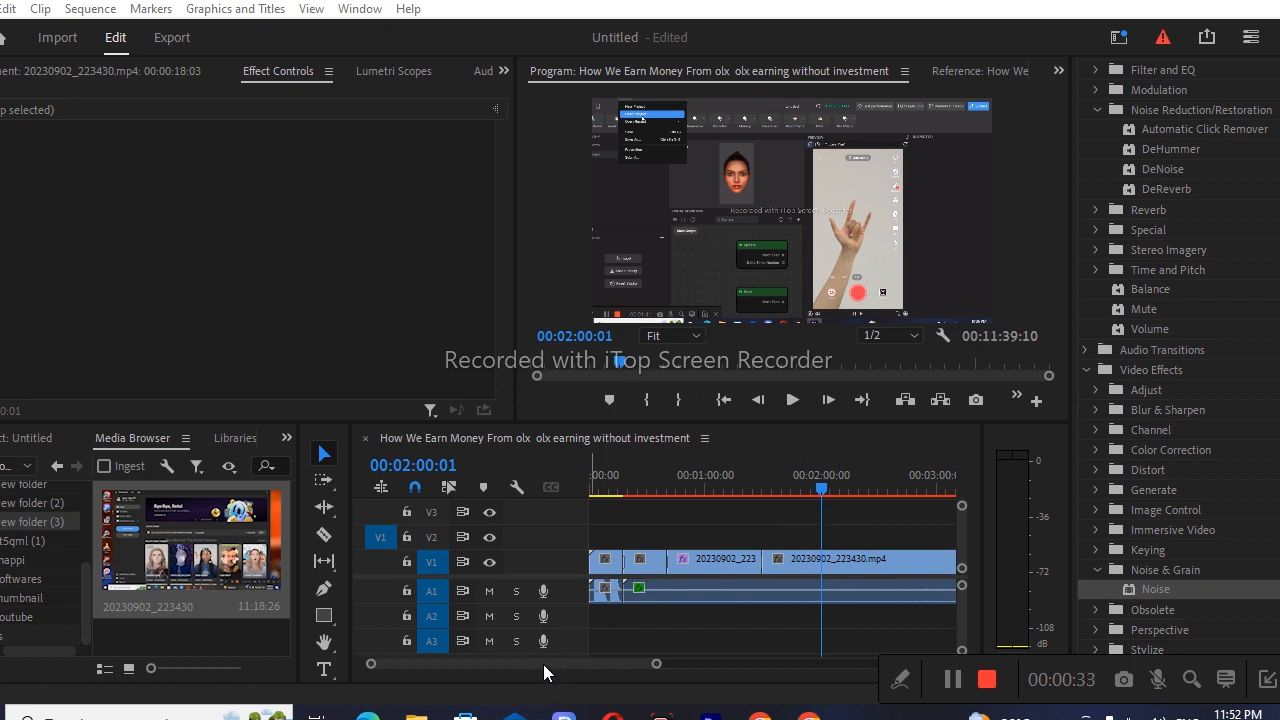
- Browse the effects library through the Transition effects and the Video Transitions categories with the long V1 clip selected
{"action": "left_click_drag", "start_coordinate": [541, 662], "coordinate": [599, 663]}
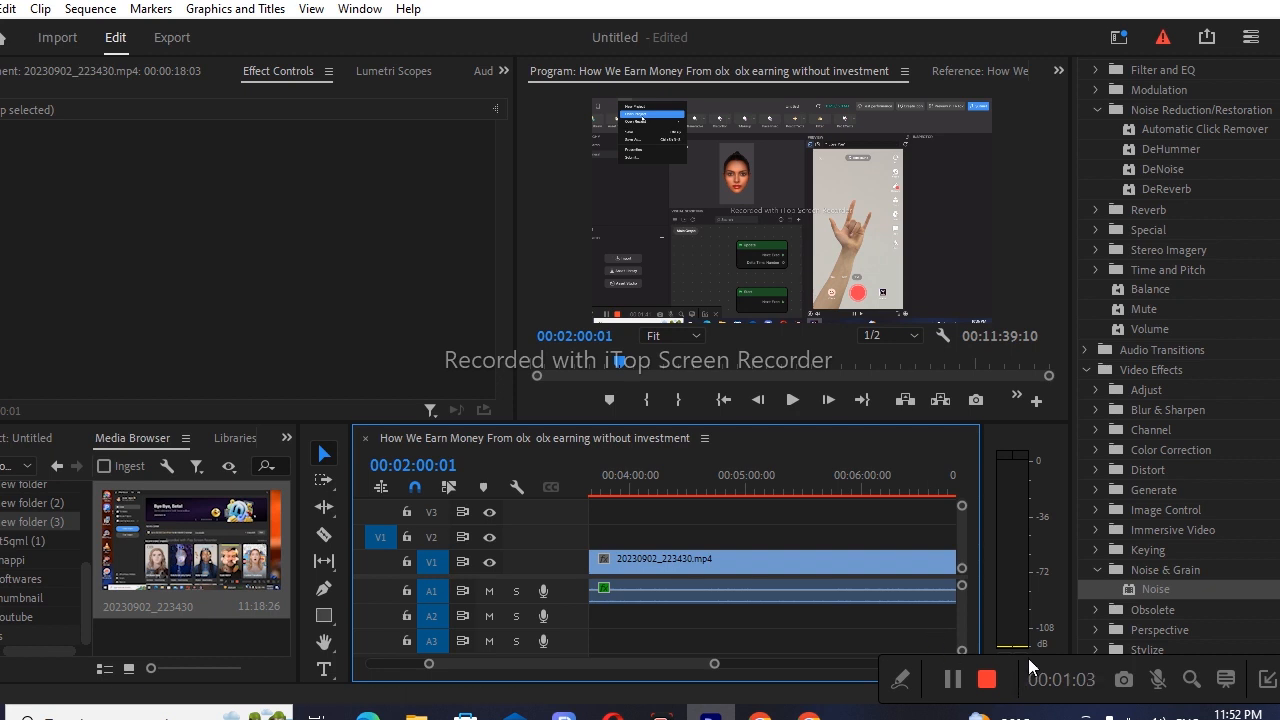
{"action": "left_click_drag", "start_coordinate": [1029, 663], "coordinate": [36, 704]}
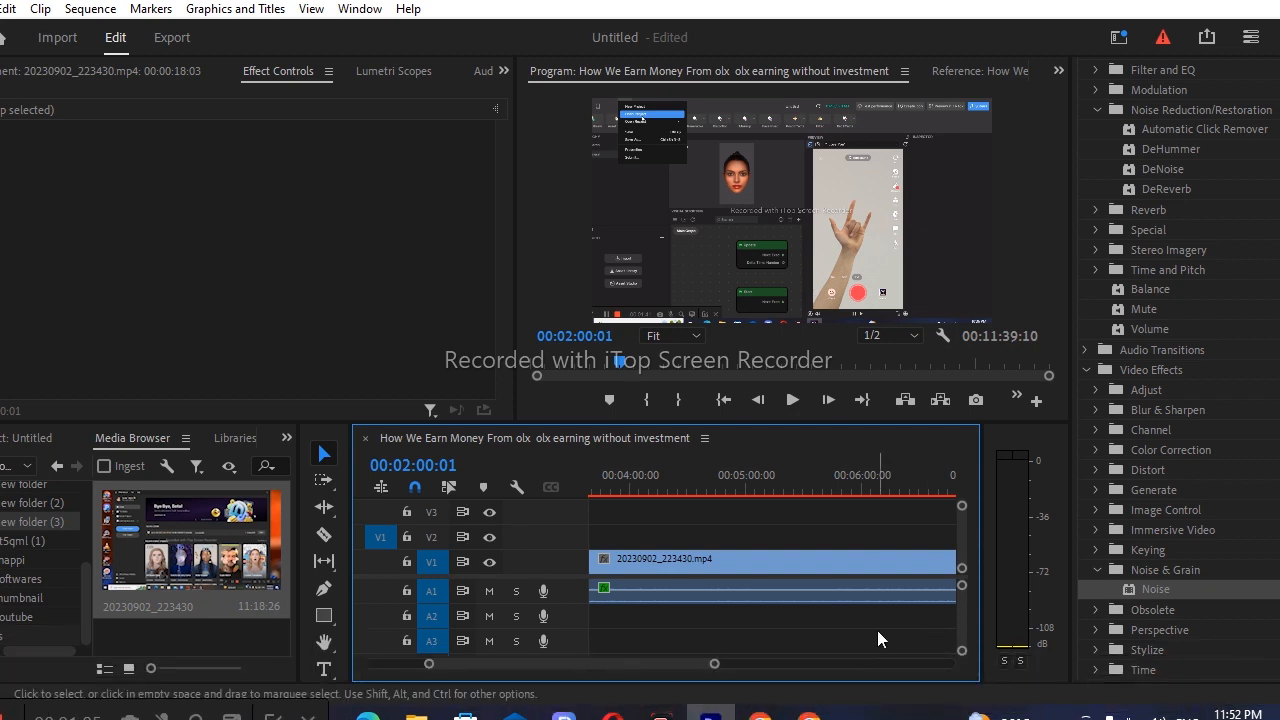
{"action": "left_click", "coordinate": [708, 565]}
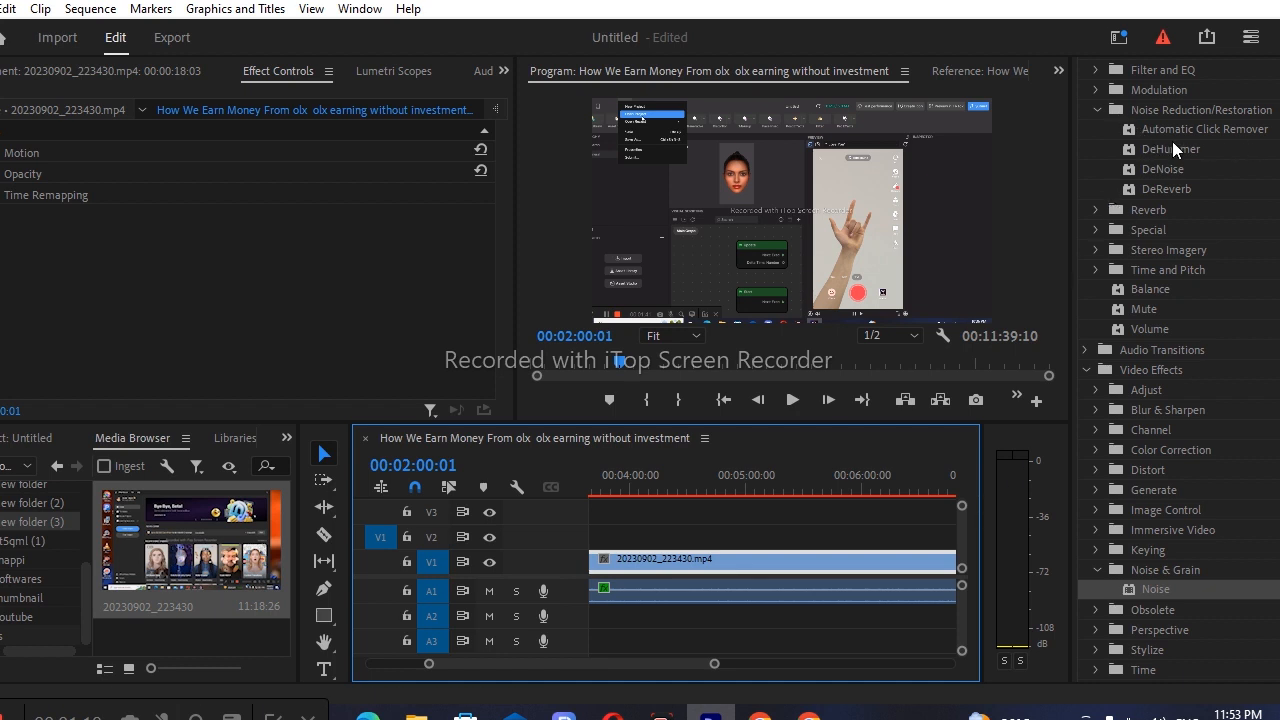
{"action": "scroll", "coordinate": [1214, 355], "scroll_direction": "down", "scroll_amount": 1}
{"action": "scroll", "coordinate": [1178, 392], "scroll_direction": "down", "scroll_amount": 1}
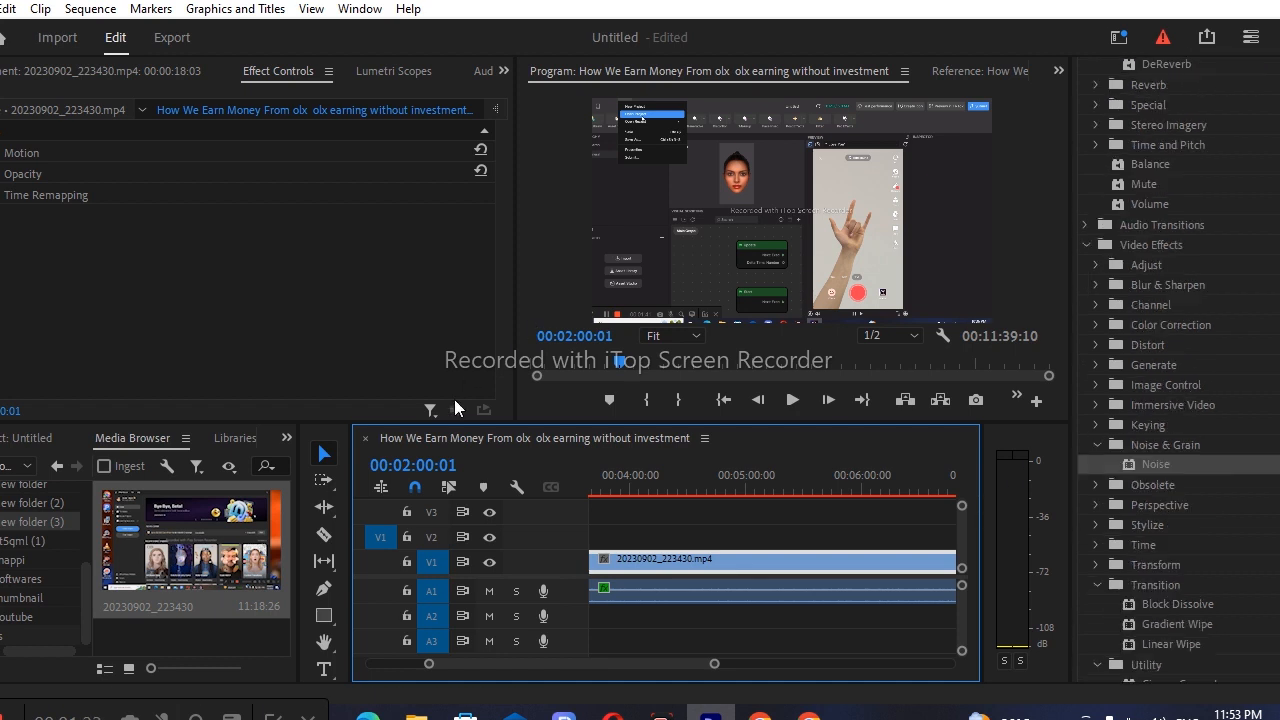
{"action": "left_click", "coordinate": [287, 437]}
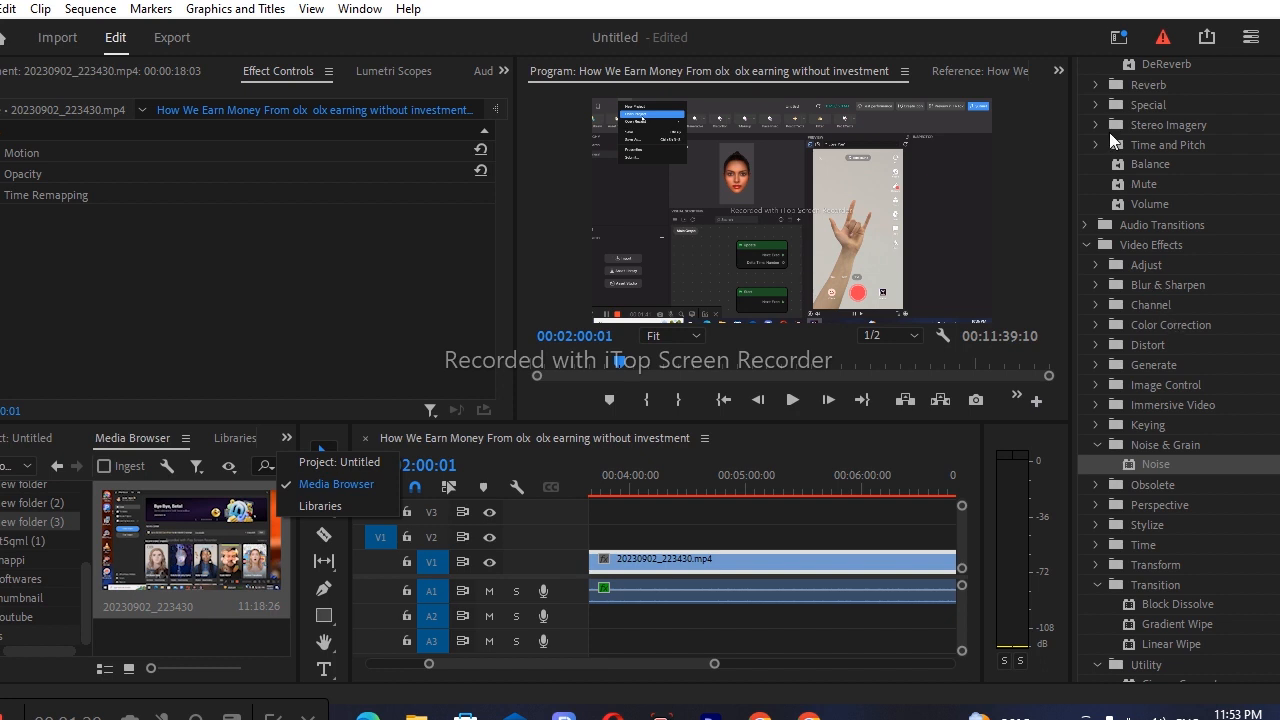
{"action": "scroll", "coordinate": [1168, 370], "scroll_direction": "down", "scroll_amount": 5}
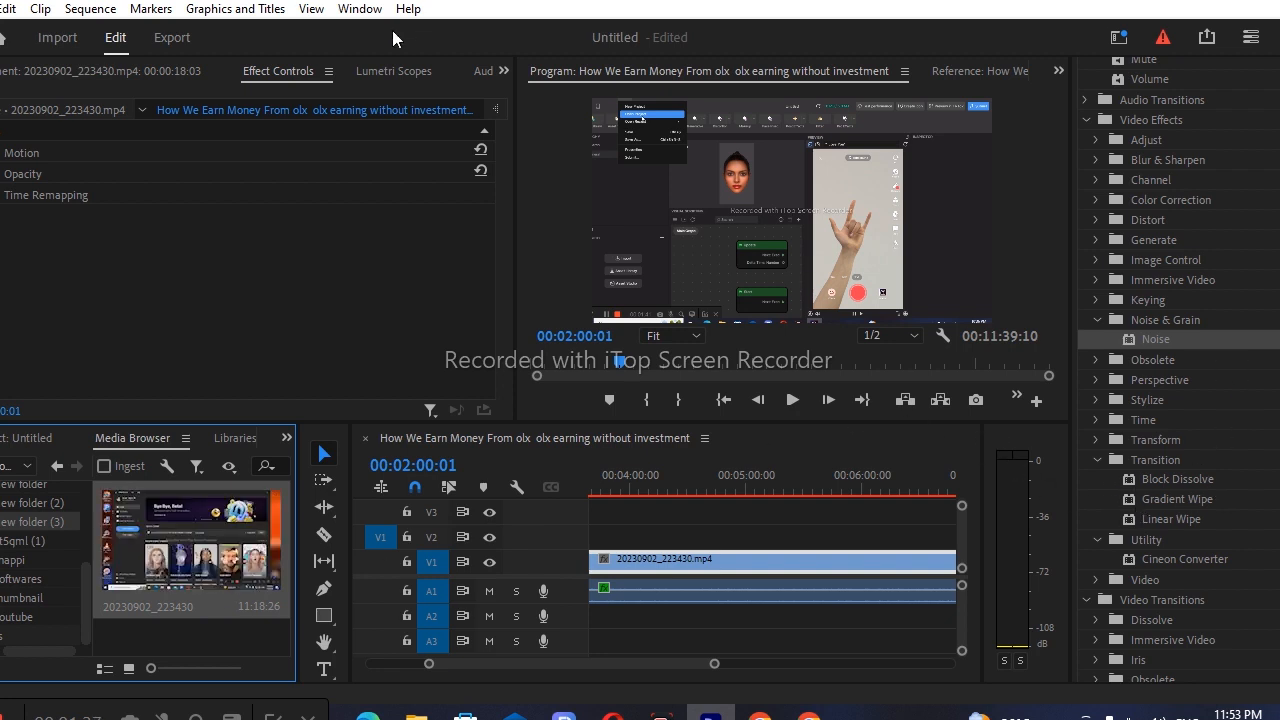
{"action": "scroll", "coordinate": [1162, 390], "scroll_direction": "down", "scroll_amount": 1}
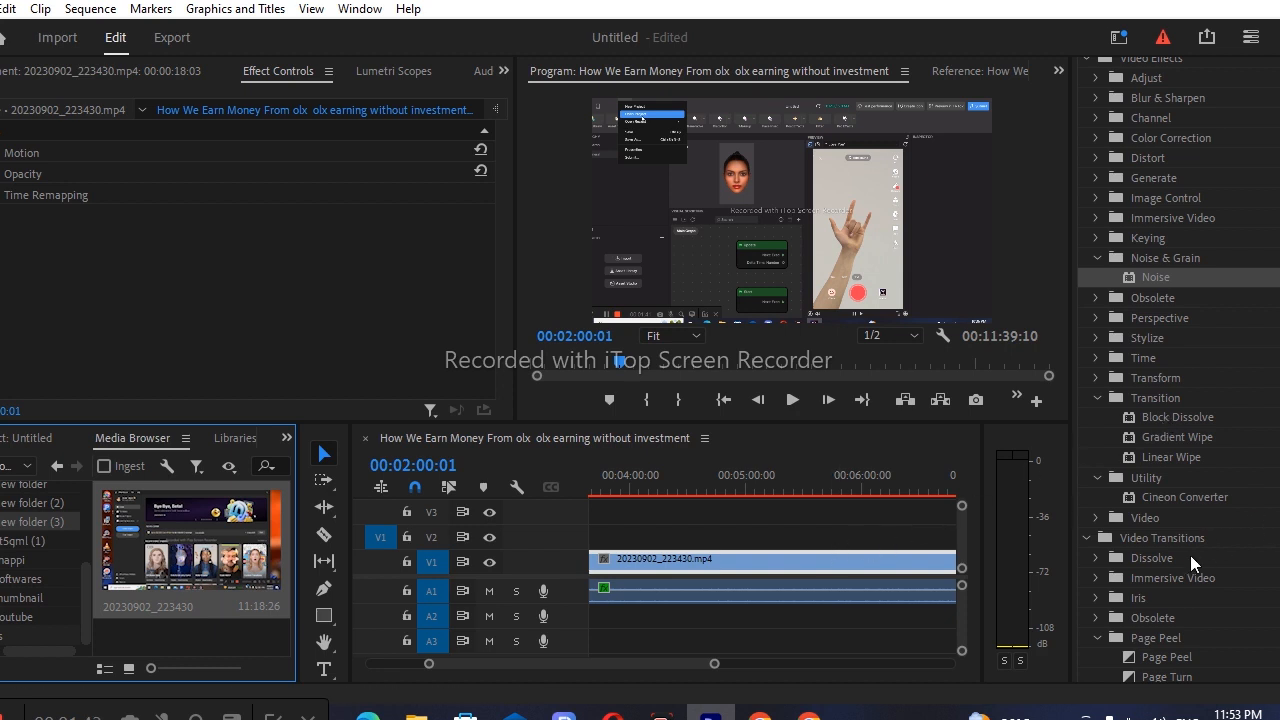
{"action": "scroll", "coordinate": [1159, 544], "scroll_direction": "down", "scroll_amount": 1}
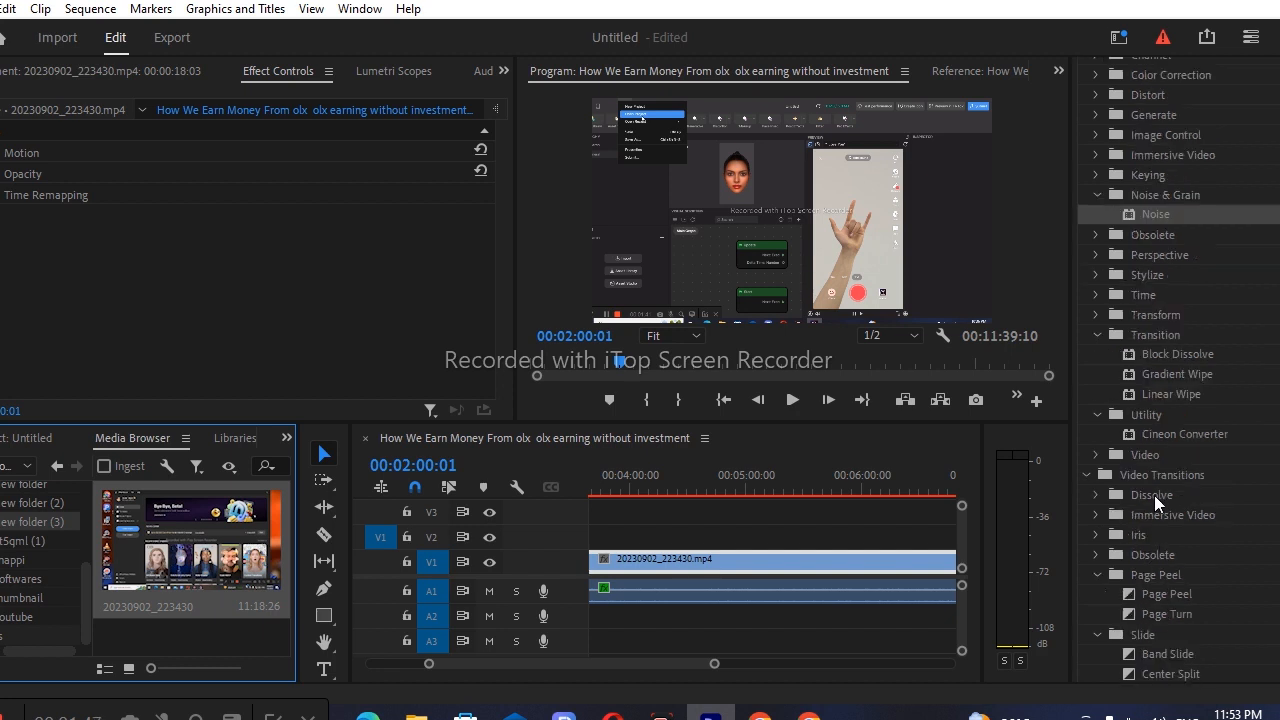
{"action": "scroll", "coordinate": [1154, 495], "scroll_direction": "up", "scroll_amount": 1}
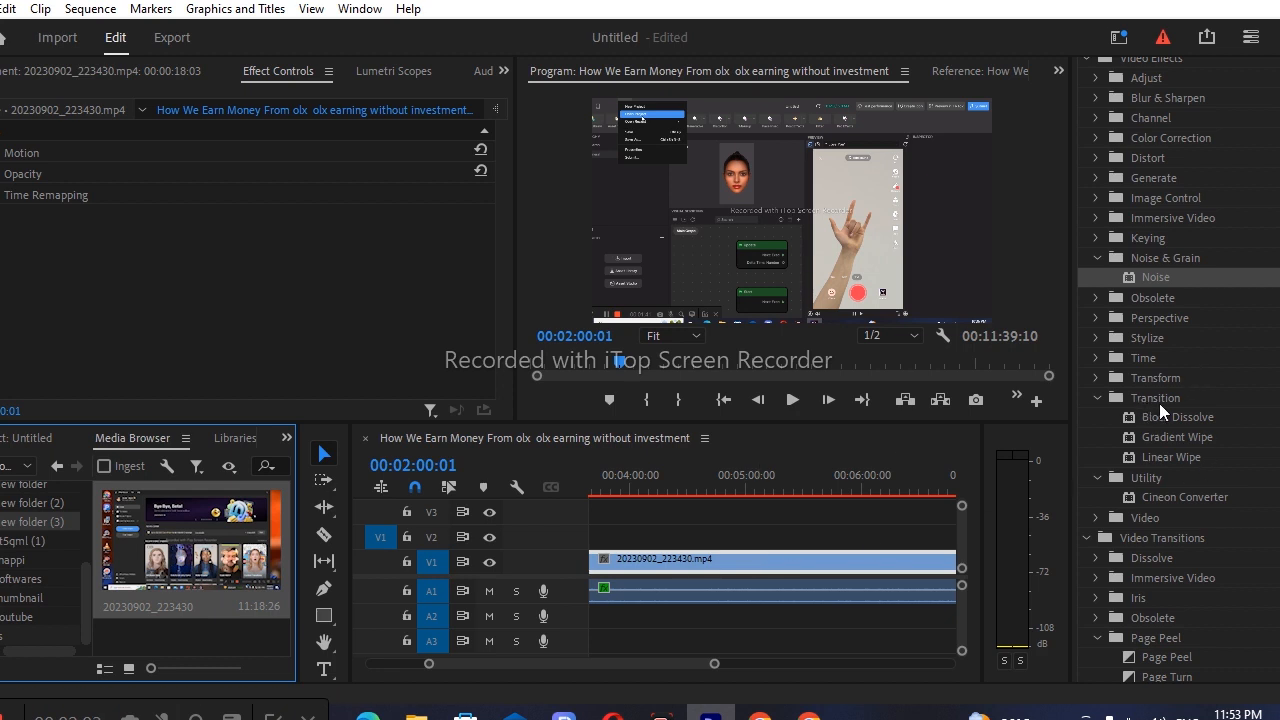
{"action": "scroll", "coordinate": [1195, 425], "scroll_direction": "down", "scroll_amount": 3}
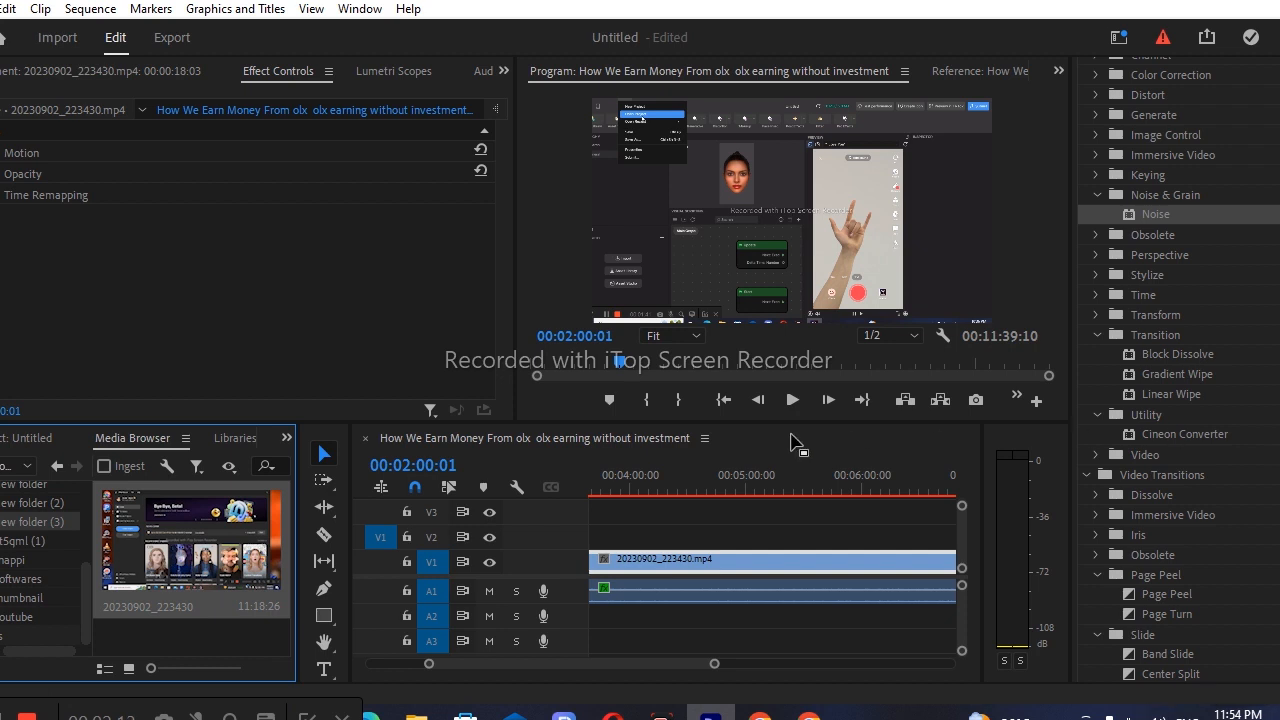
- Split the long V1 clip with the Razor tool at about 00:04:26 and about 00:05:38
{"action": "left_click", "coordinate": [324, 535]}
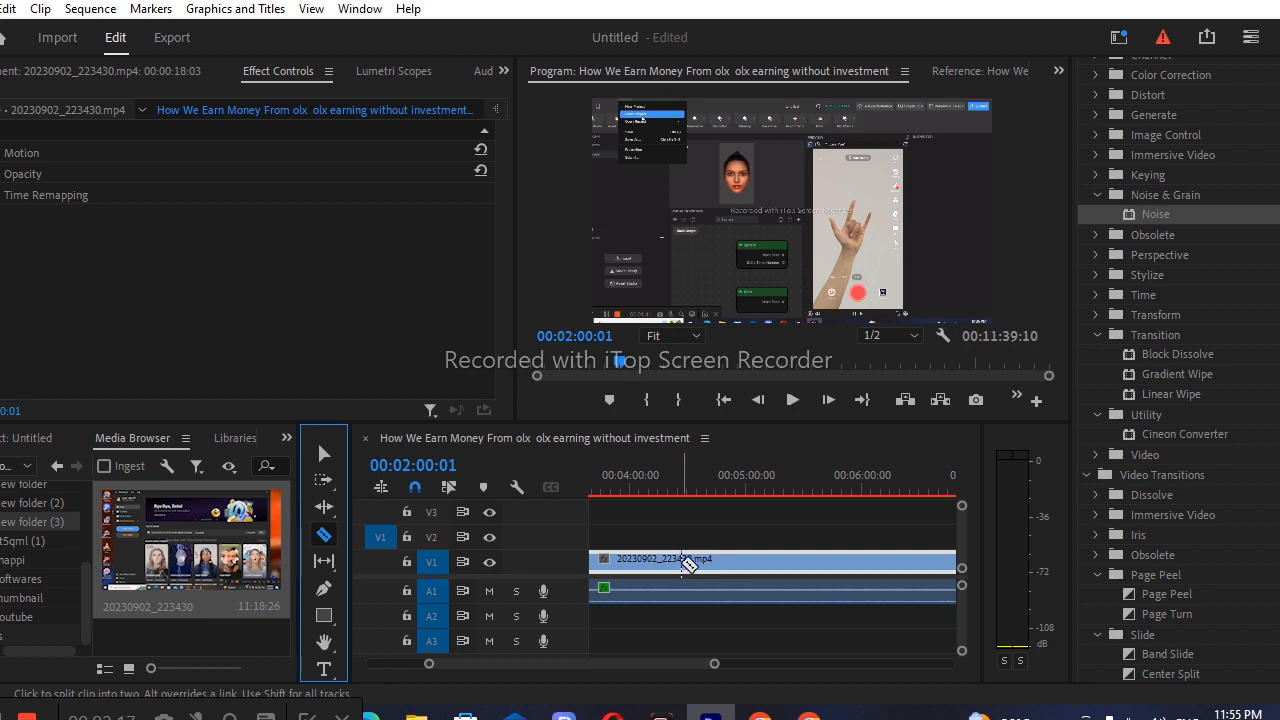
{"action": "left_click", "coordinate": [682, 563]}
{"action": "left_click", "coordinate": [820, 561]}
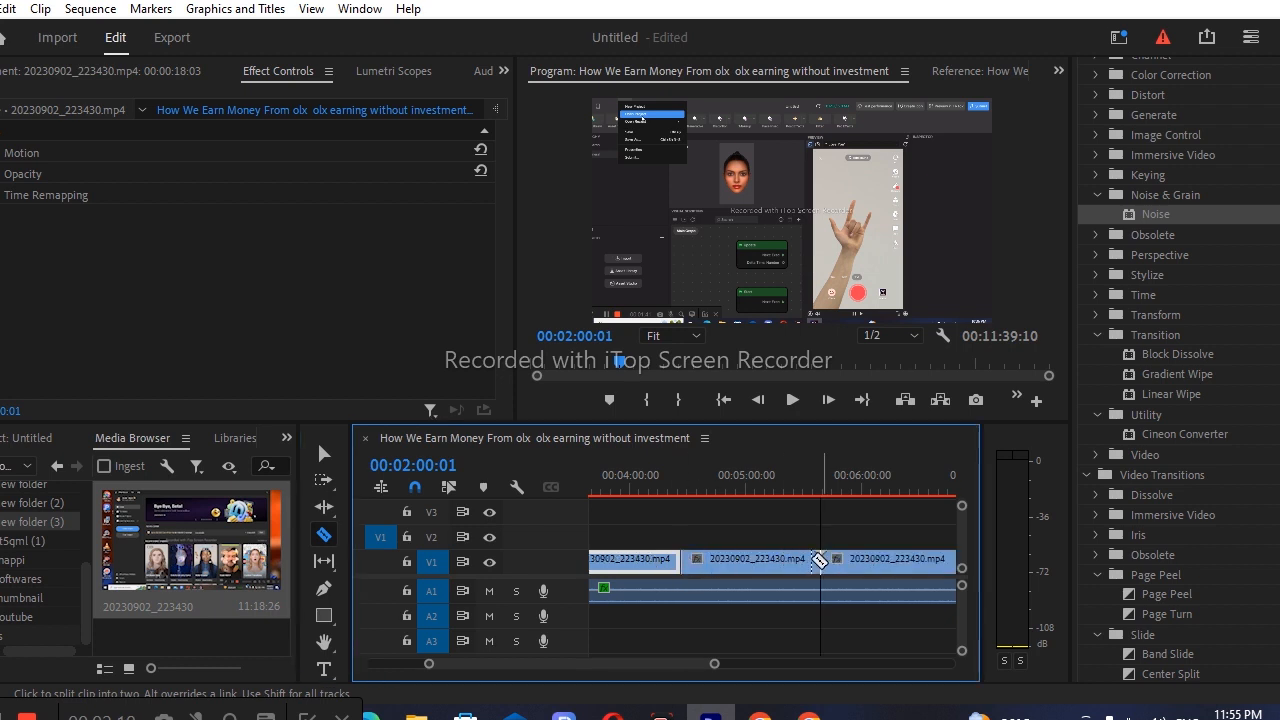
{"action": "left_click", "coordinate": [324, 453]}
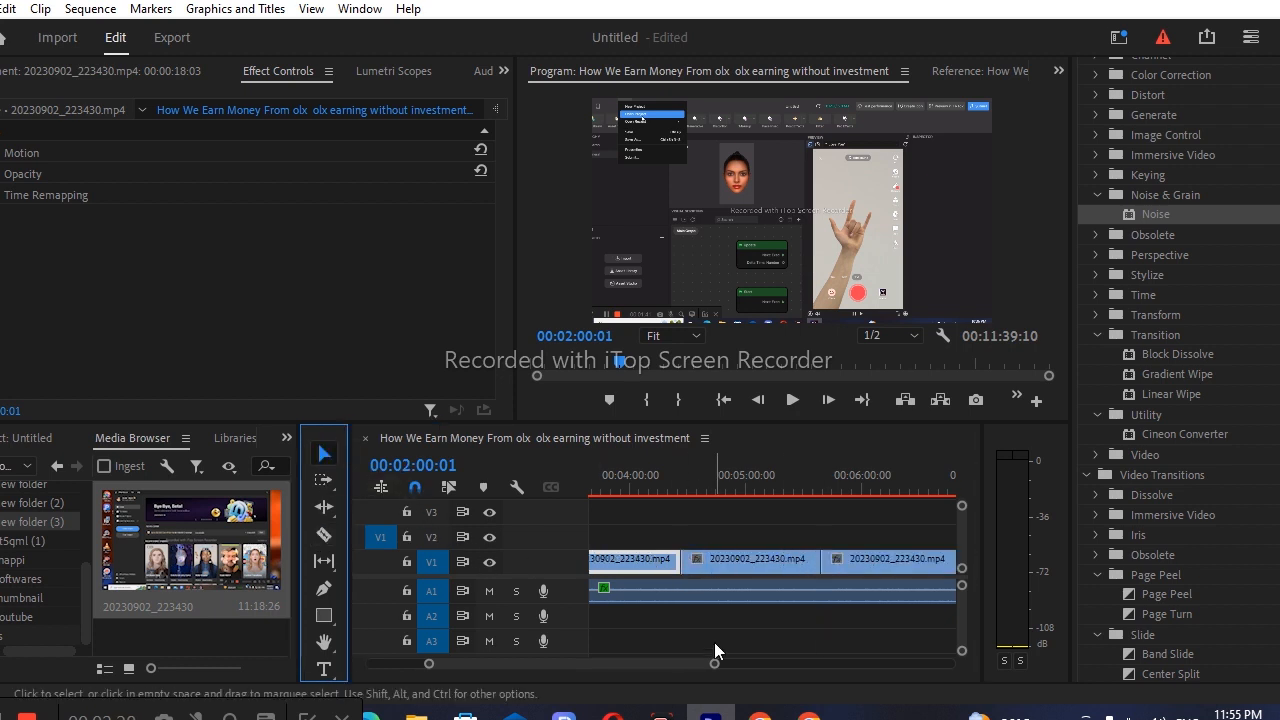
- Set the playhead to 00:04:26:03 near the first cut and apply the Block Dissolve effect to the middle clip segment
{"action": "left_click", "coordinate": [738, 558]}
{"action": "left_click", "coordinate": [669, 489]}
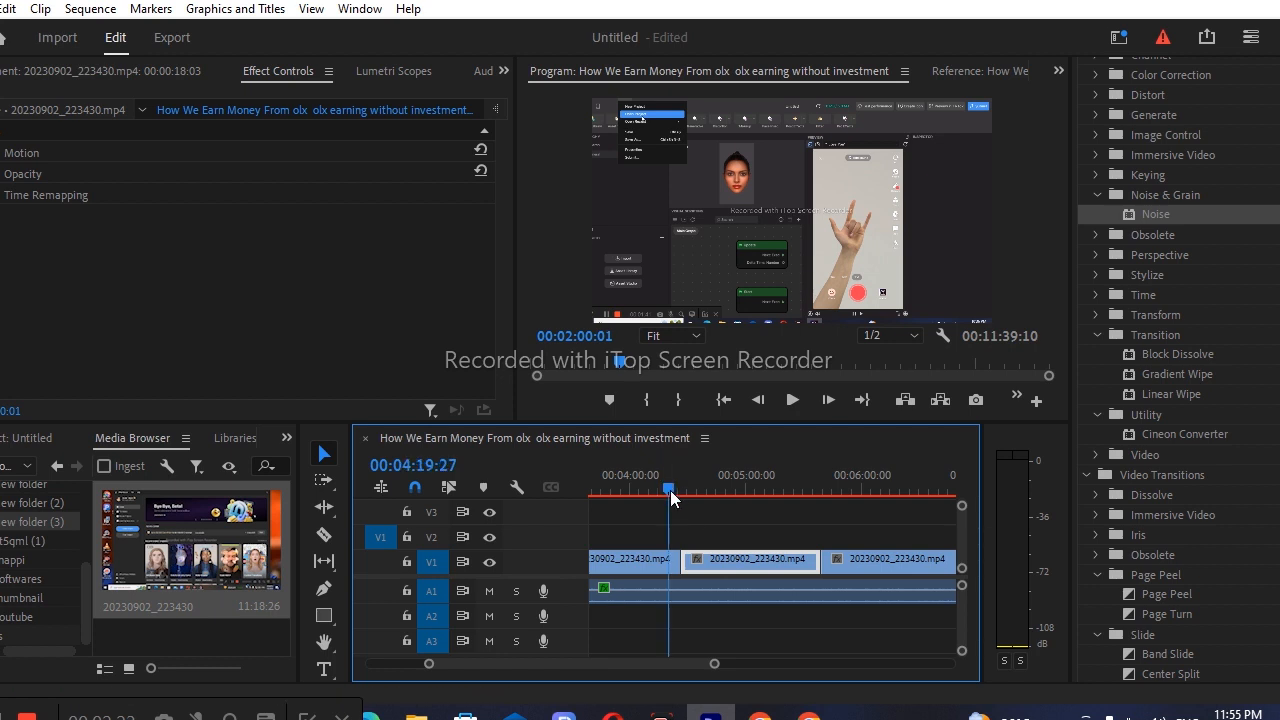
{"action": "left_click_drag", "start_coordinate": [670, 490], "coordinate": [682, 494]}
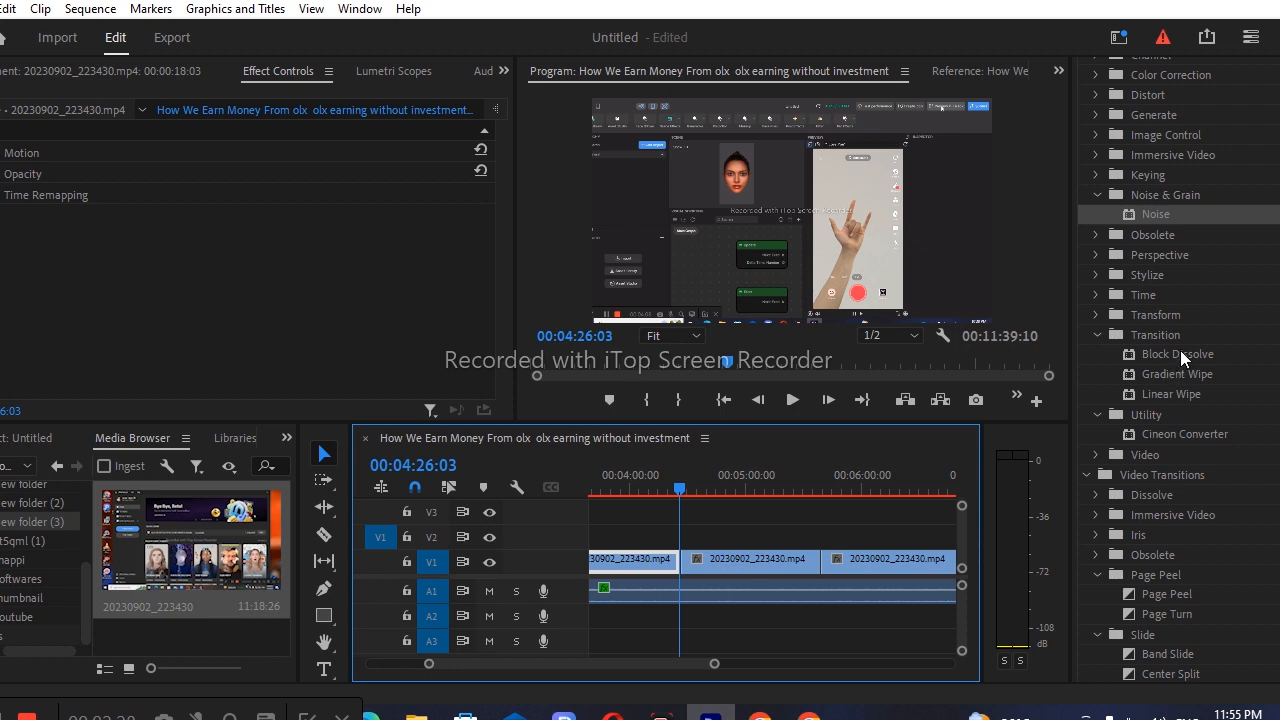
{"action": "left_click_drag", "start_coordinate": [1180, 354], "coordinate": [737, 558]}
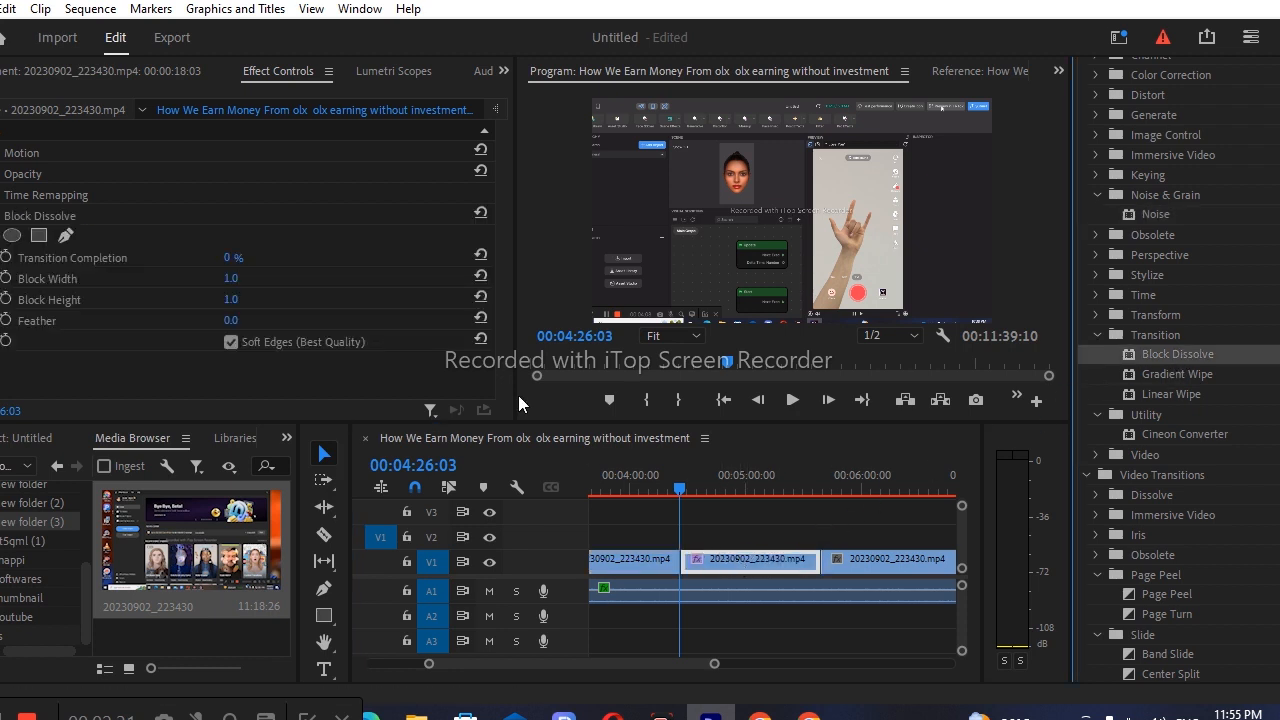
- Set Block Dissolve's Transition Completion to 58 %, Block Width to 123, Block Height to 43 and Feather to 47 while previewing the segment
{"action": "left_click", "coordinate": [236, 253]}
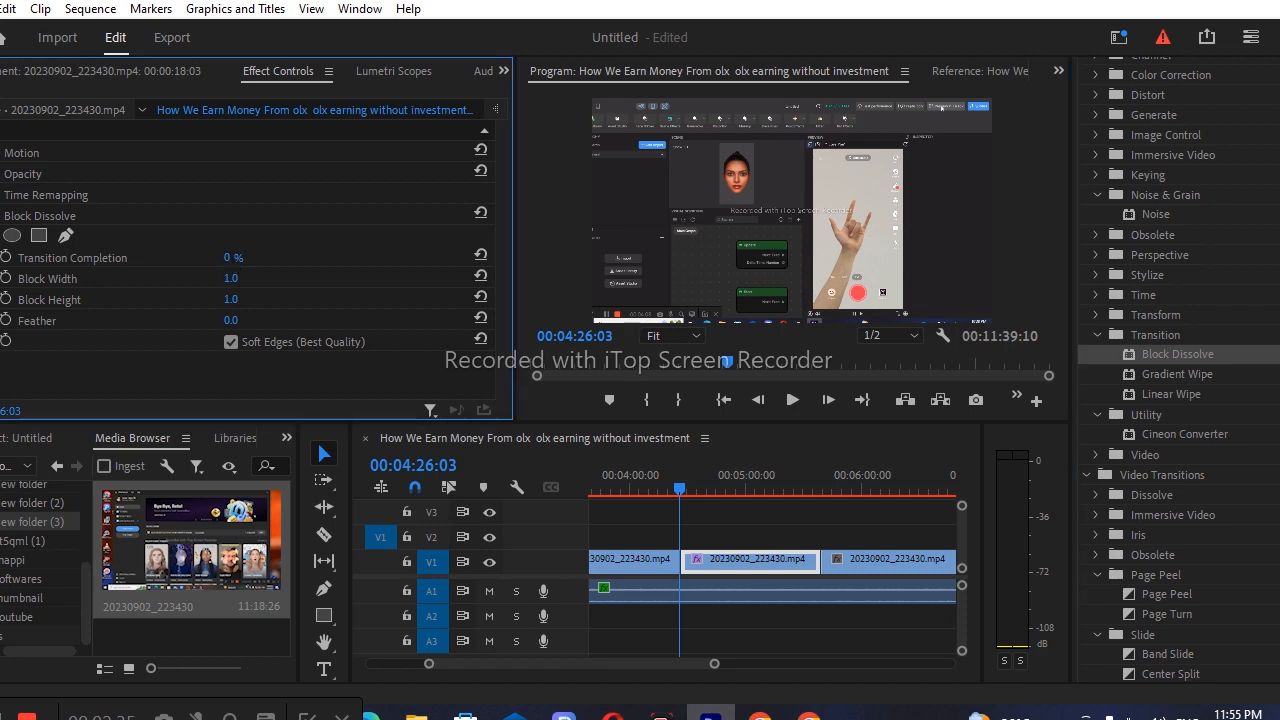
{"action": "left_click_drag", "start_coordinate": [236, 256], "coordinate": [299, 256]}
{"action": "left_click_drag", "start_coordinate": [230, 278], "coordinate": [358, 278]}
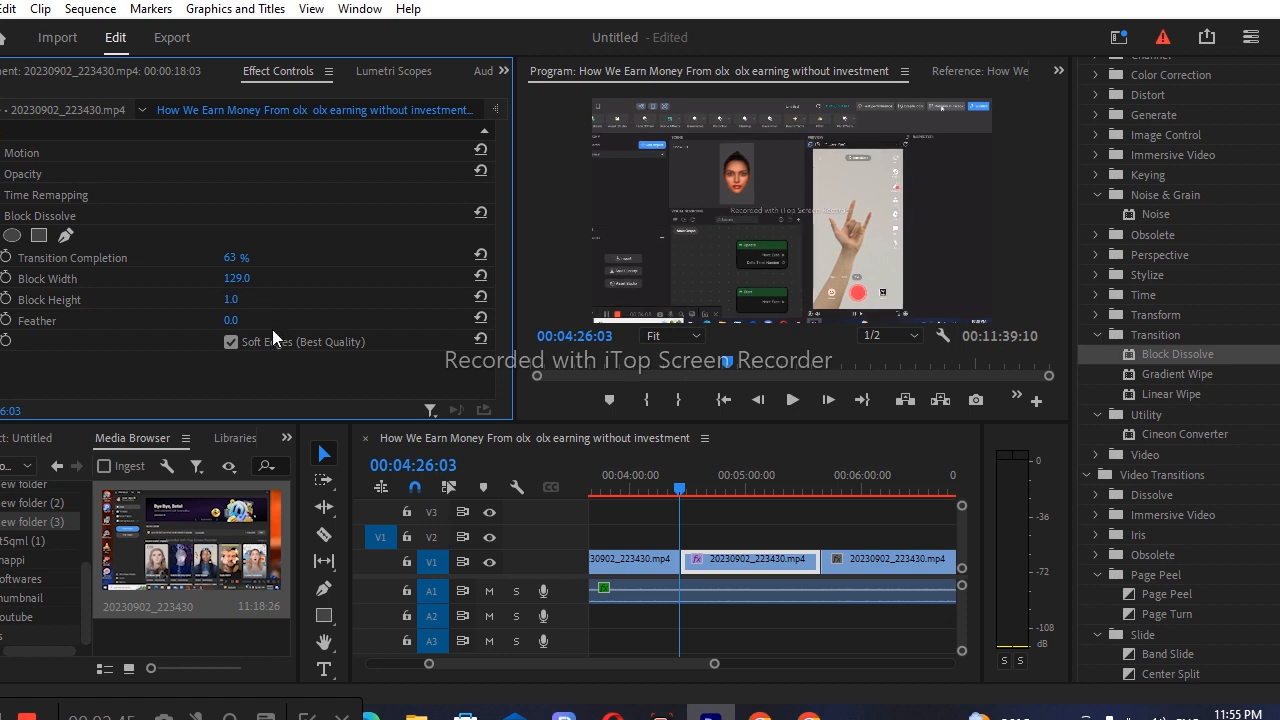
{"action": "left_click_drag", "start_coordinate": [233, 320], "coordinate": [256, 319]}
{"action": "left_click", "coordinate": [792, 402]}
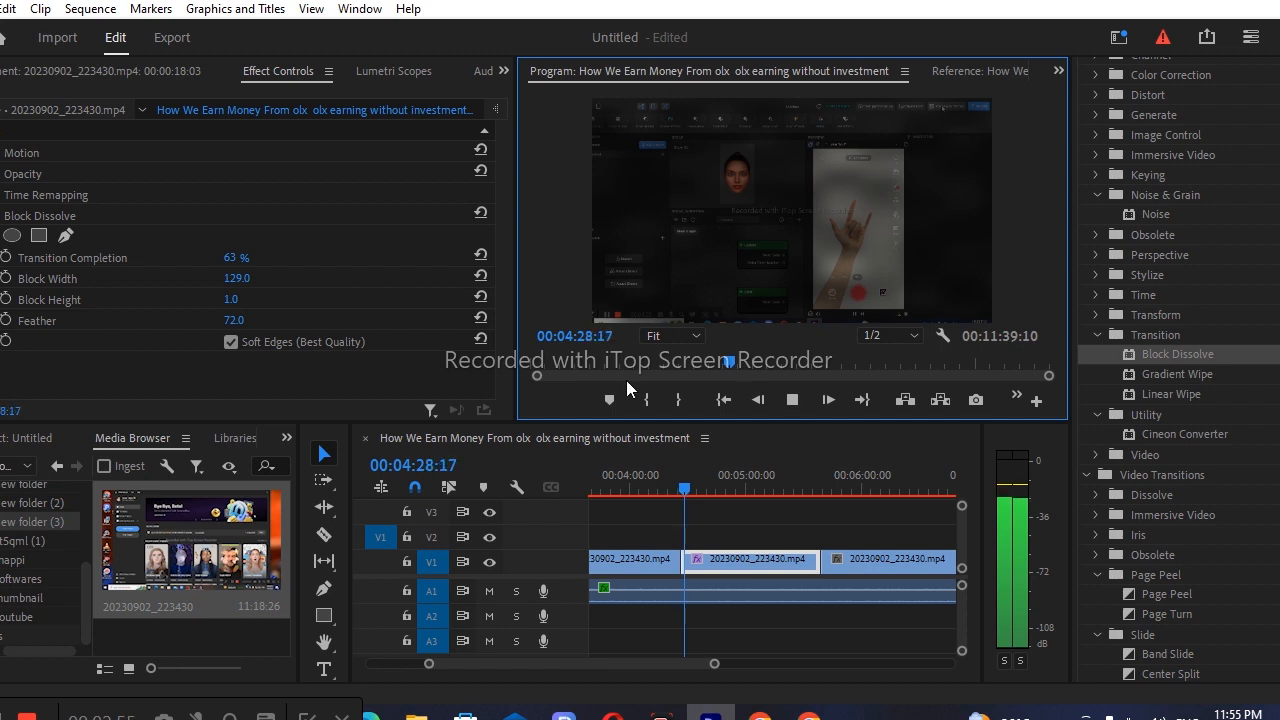
{"action": "left_click_drag", "start_coordinate": [237, 320], "coordinate": [251, 258]}
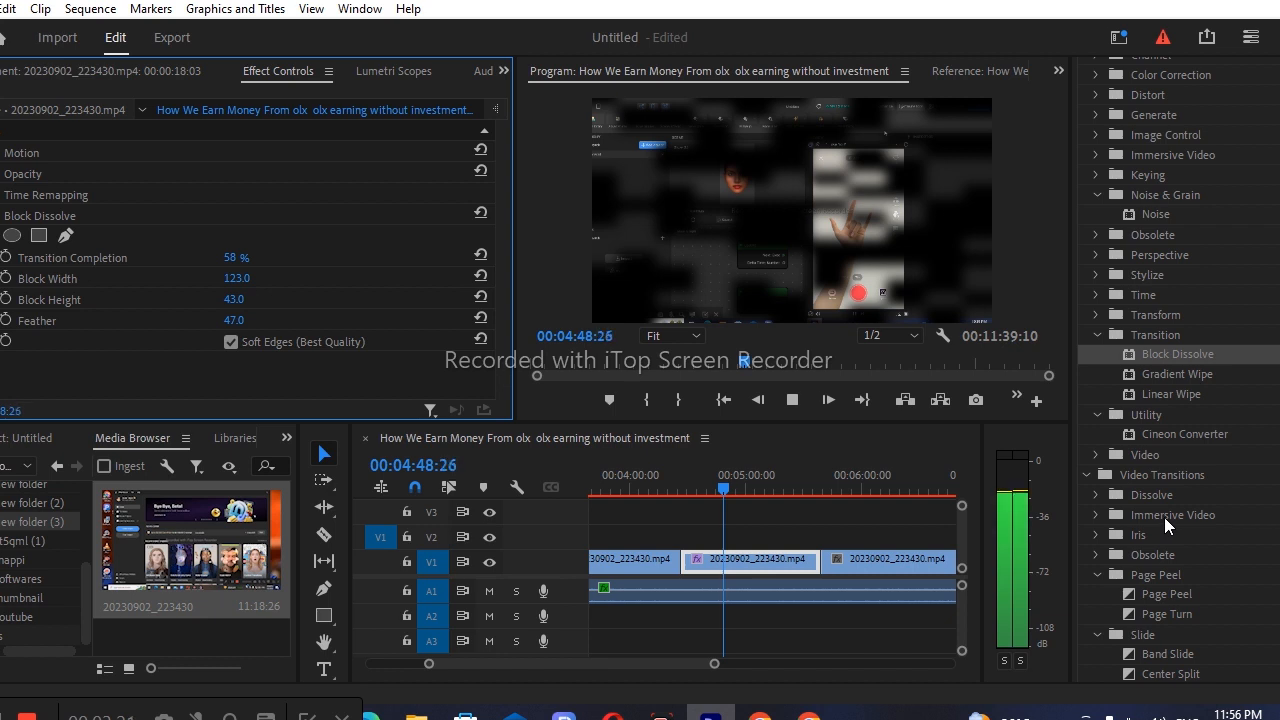
- Add the Cross Zoom video transition at the cut between the Block Dissolve segment and the following clip on V1
{"action": "scroll", "coordinate": [1164, 517], "scroll_direction": "down", "scroll_amount": 1}
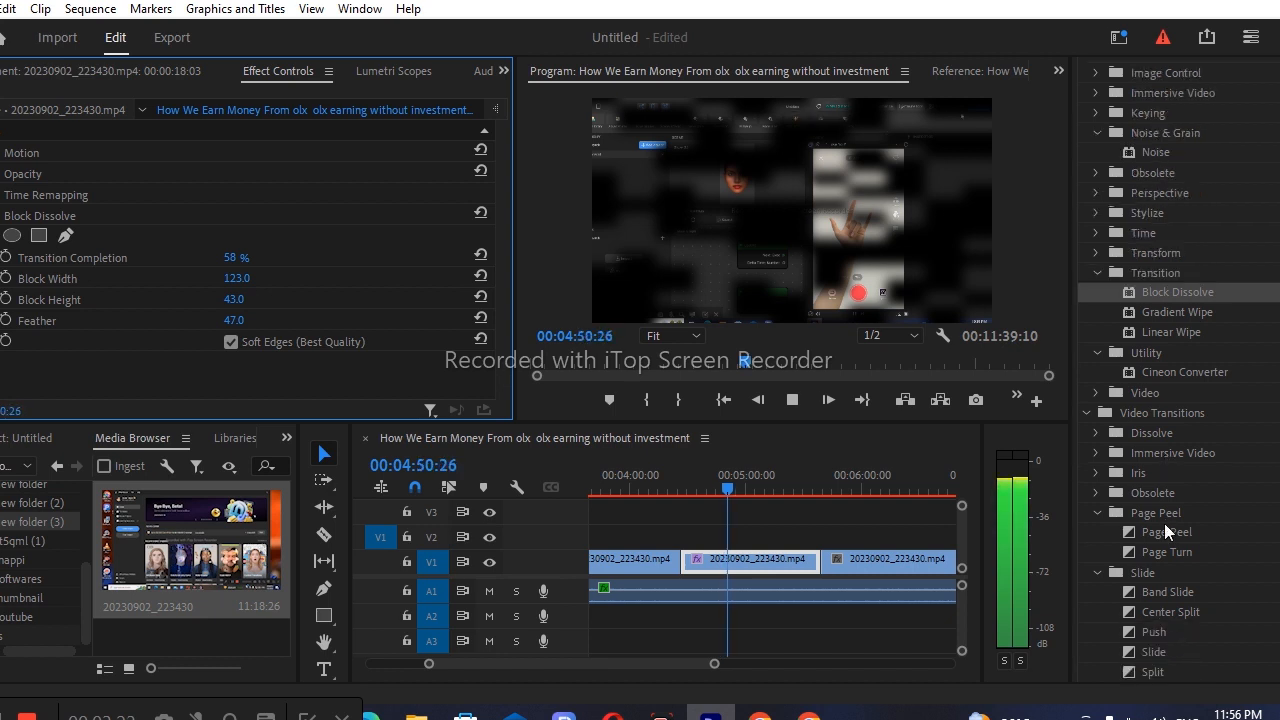
{"action": "scroll", "coordinate": [1164, 523], "scroll_direction": "down", "scroll_amount": 2}
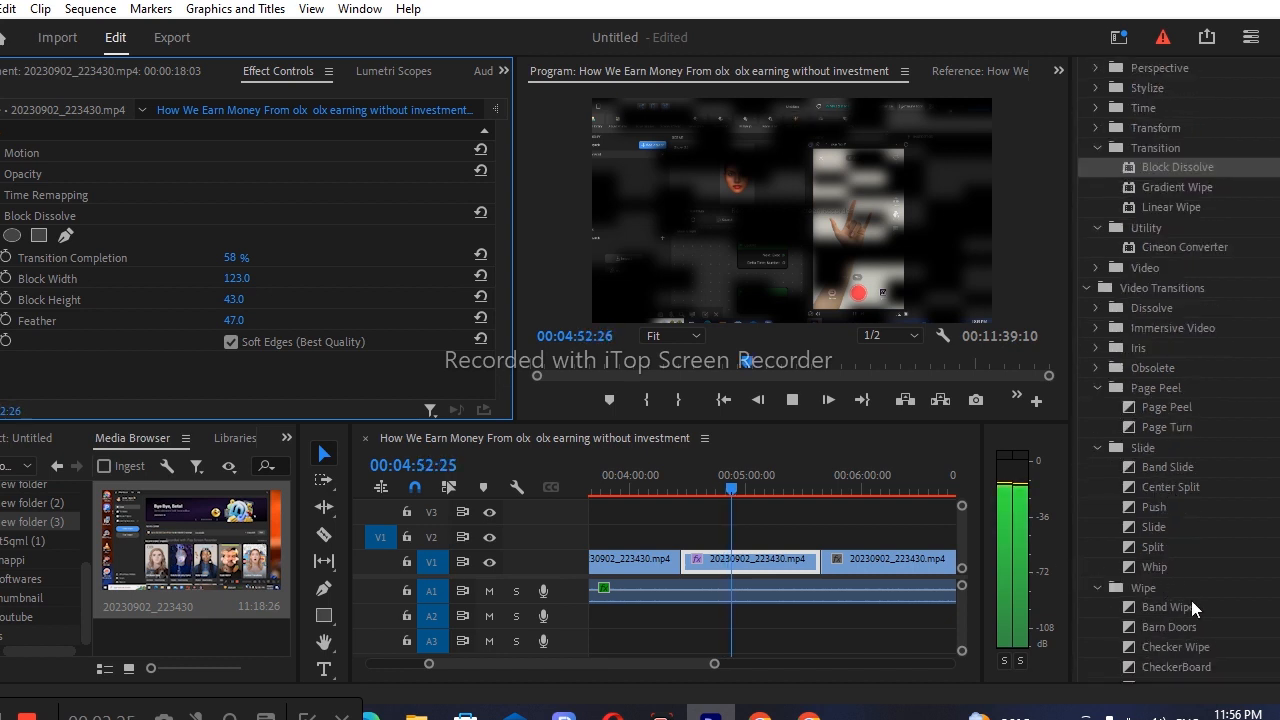
{"action": "scroll", "coordinate": [1170, 600], "scroll_direction": "down", "scroll_amount": 2}
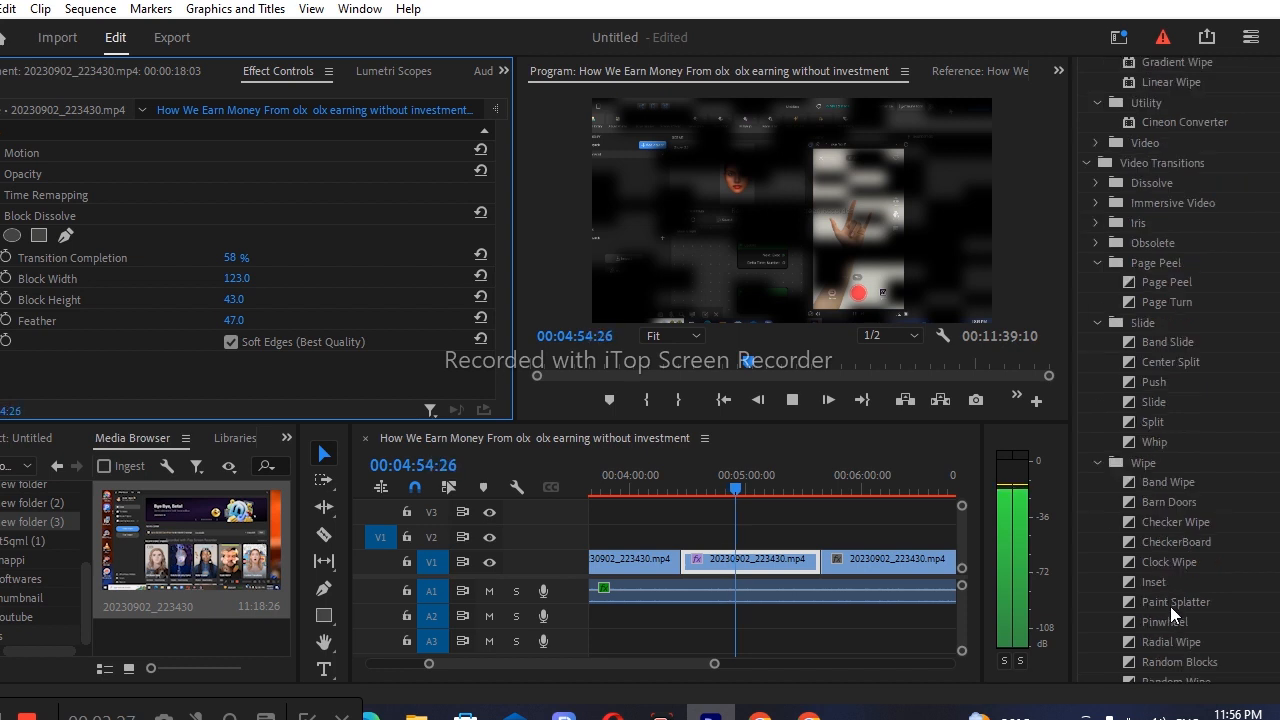
{"action": "scroll", "coordinate": [1169, 577], "scroll_direction": "down", "scroll_amount": 1}
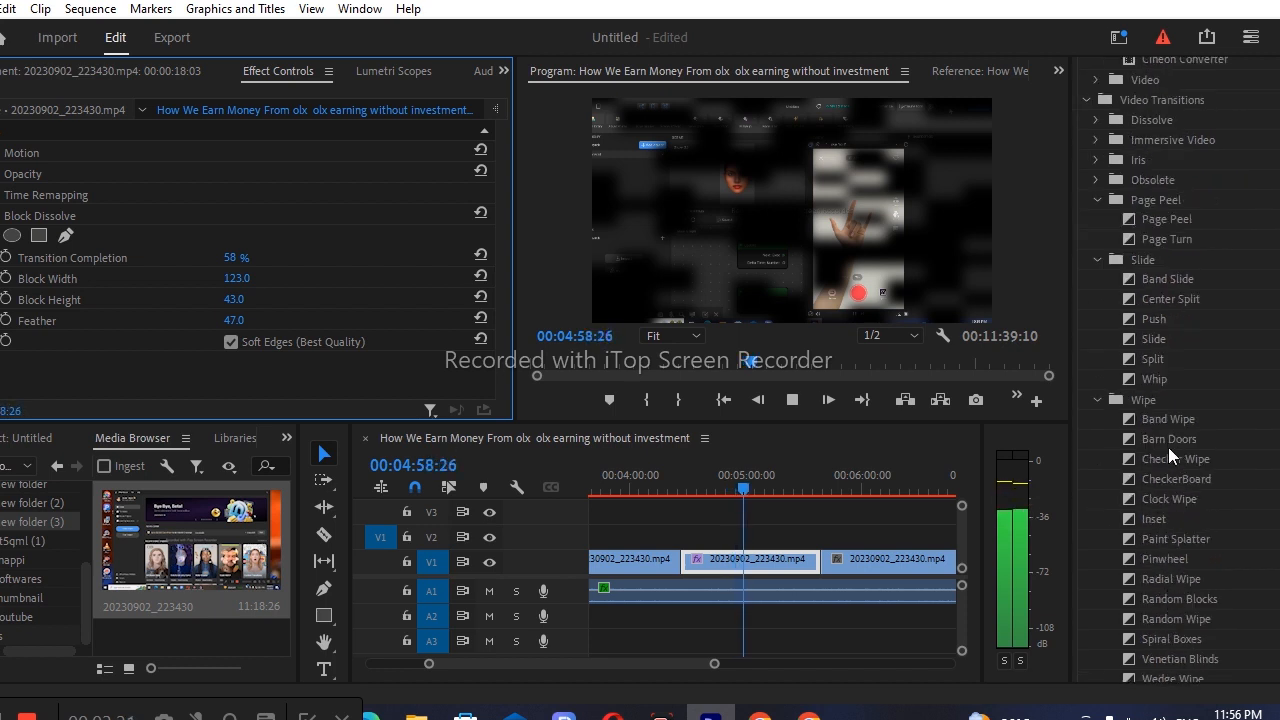
{"action": "scroll", "coordinate": [1178, 519], "scroll_direction": "down", "scroll_amount": 1}
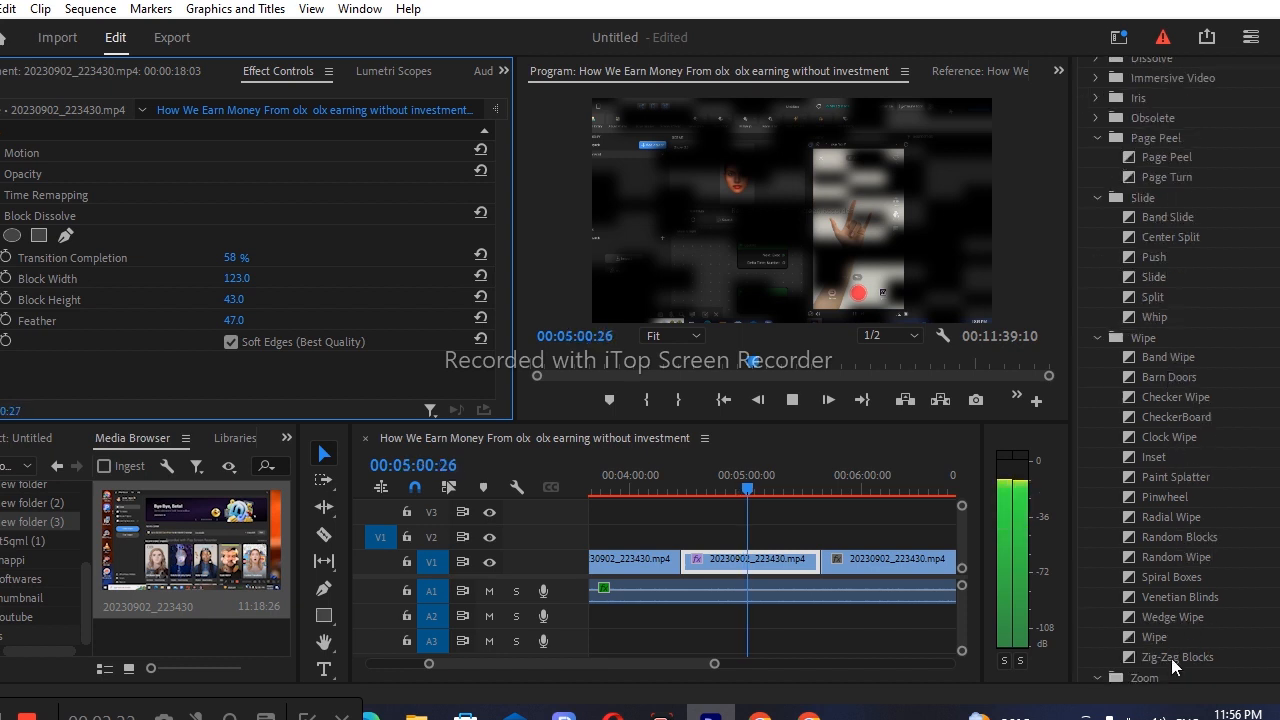
{"action": "scroll", "coordinate": [1167, 650], "scroll_direction": "down", "scroll_amount": 1}
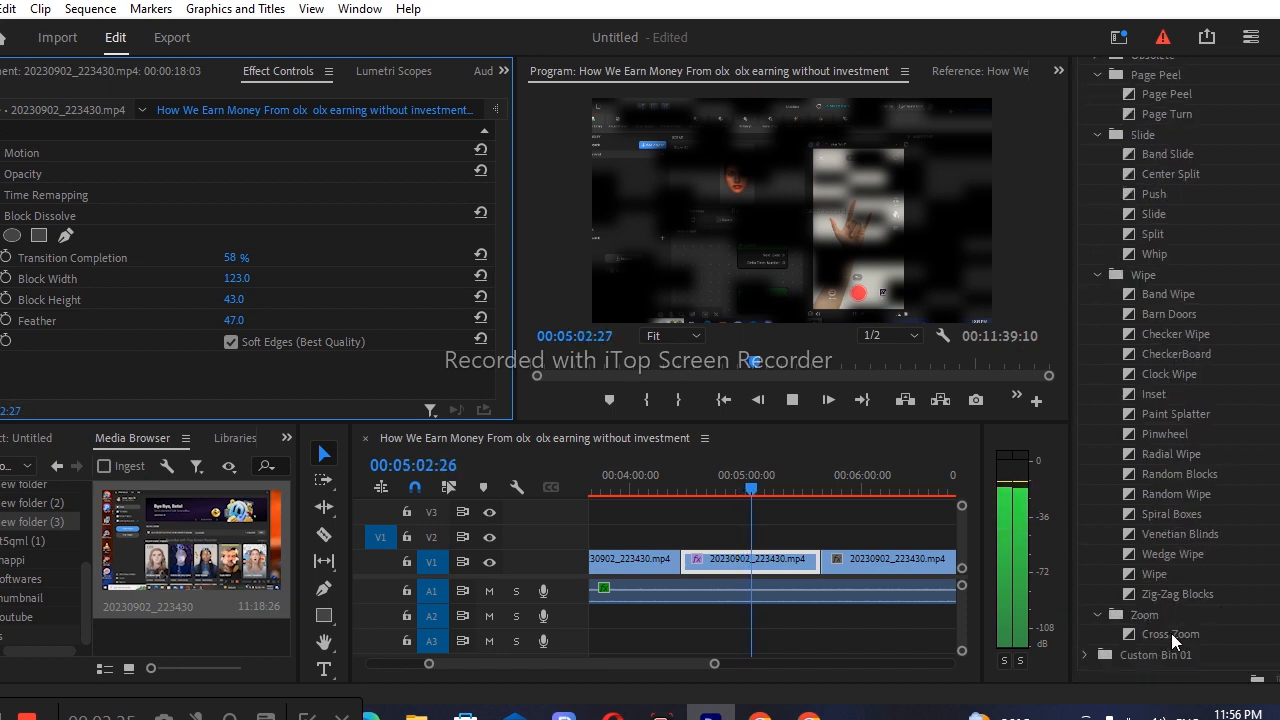
{"action": "left_click_drag", "start_coordinate": [1171, 633], "coordinate": [820, 562]}
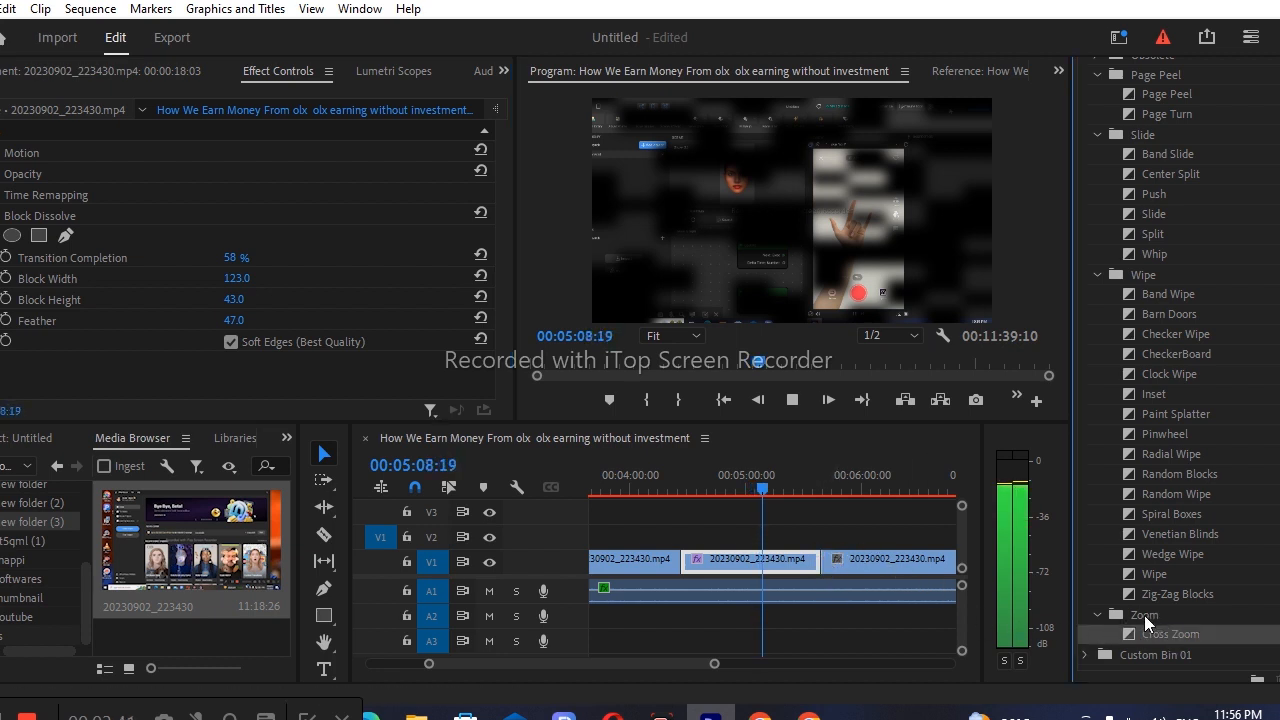
{"action": "left_click", "coordinate": [1160, 633]}
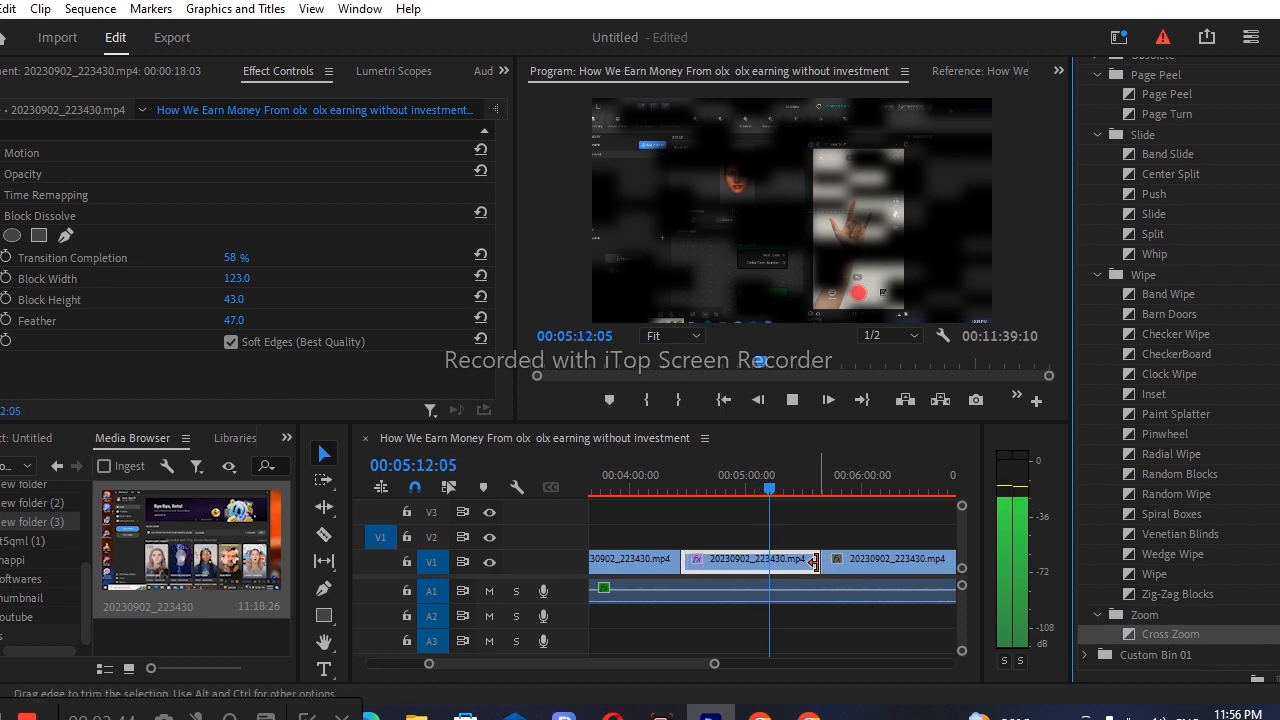
{"action": "left_click", "coordinate": [854, 562]}
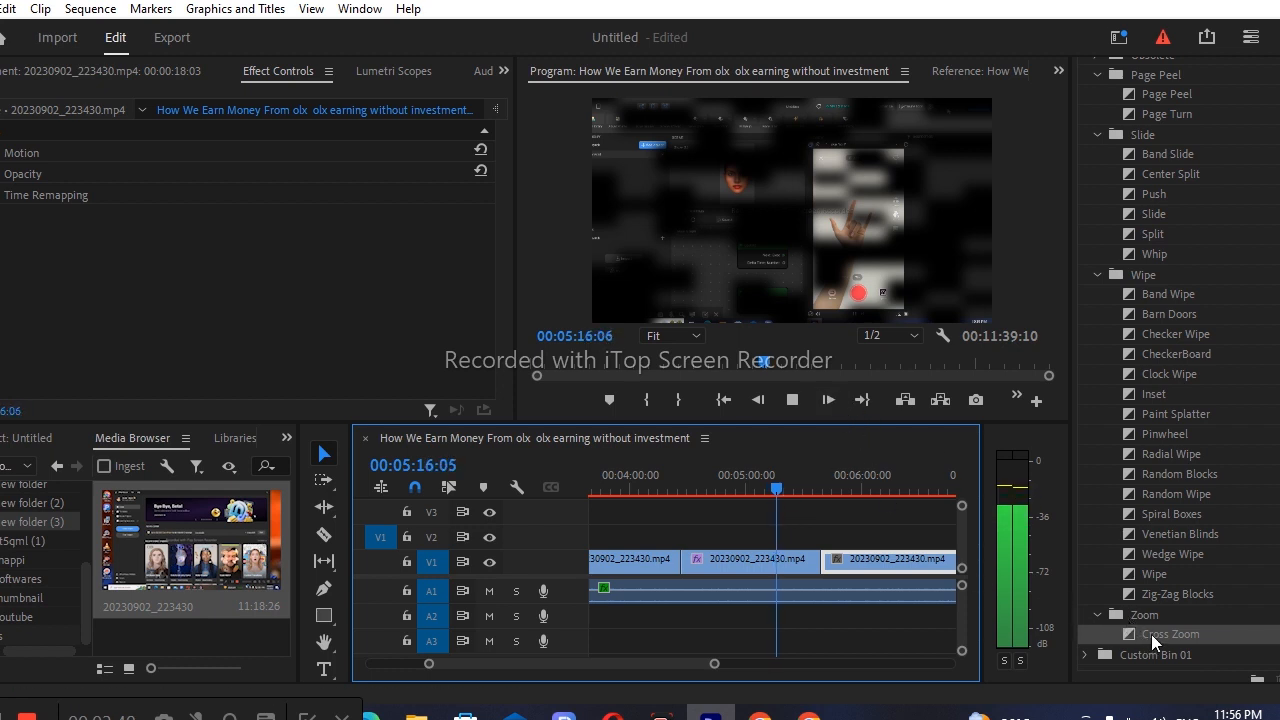
{"action": "left_click_drag", "start_coordinate": [1151, 634], "coordinate": [823, 564]}
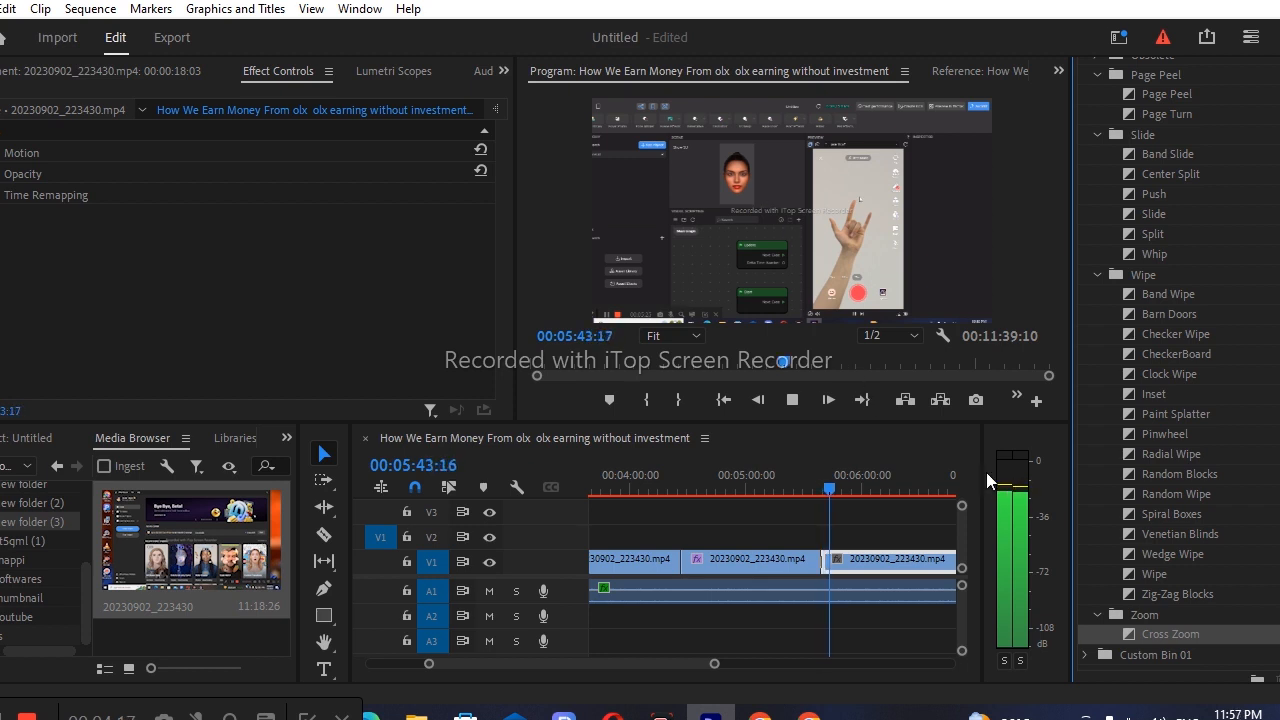
- Look through Custom Bin 01 and the Zoom, Wipe and Slide transitions in the effects library
{"action": "scroll", "coordinate": [1141, 612], "scroll_direction": "down", "scroll_amount": 2}
{"action": "left_click", "coordinate": [1155, 594]}
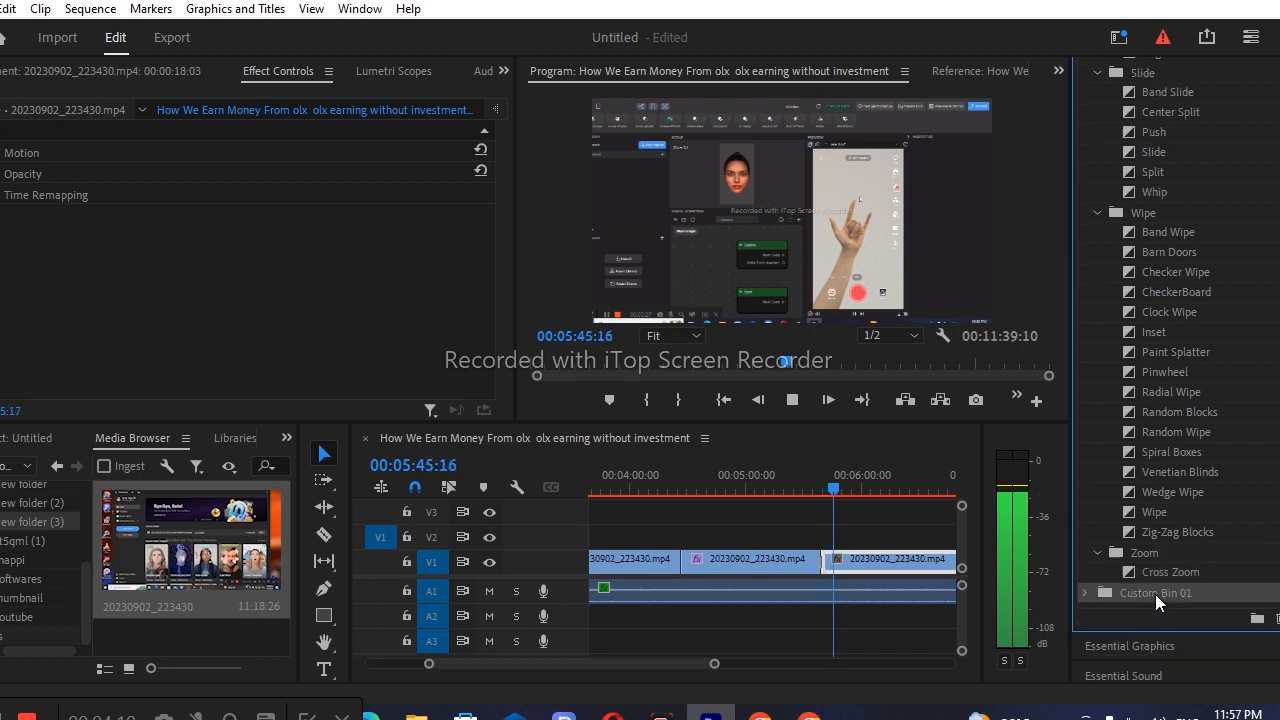
{"action": "scroll", "coordinate": [1155, 594], "scroll_direction": "down", "scroll_amount": 5}
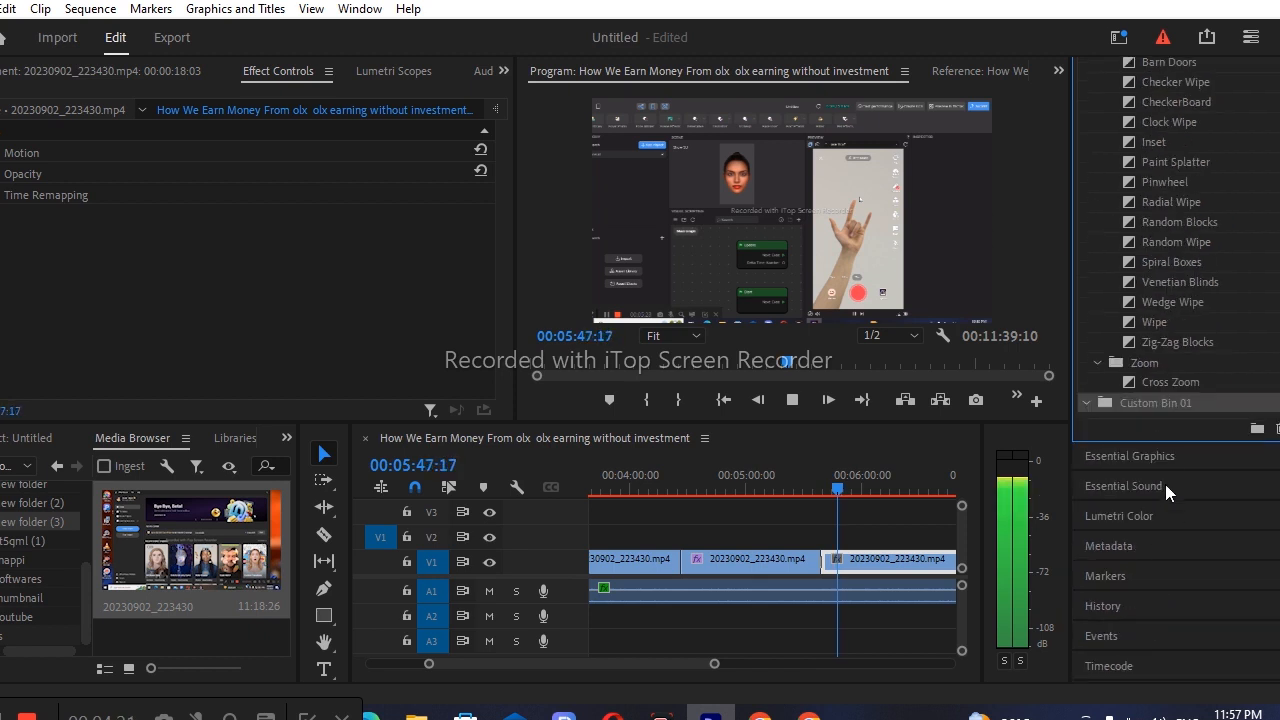
{"action": "scroll", "coordinate": [1184, 335], "scroll_direction": "up", "scroll_amount": 2}
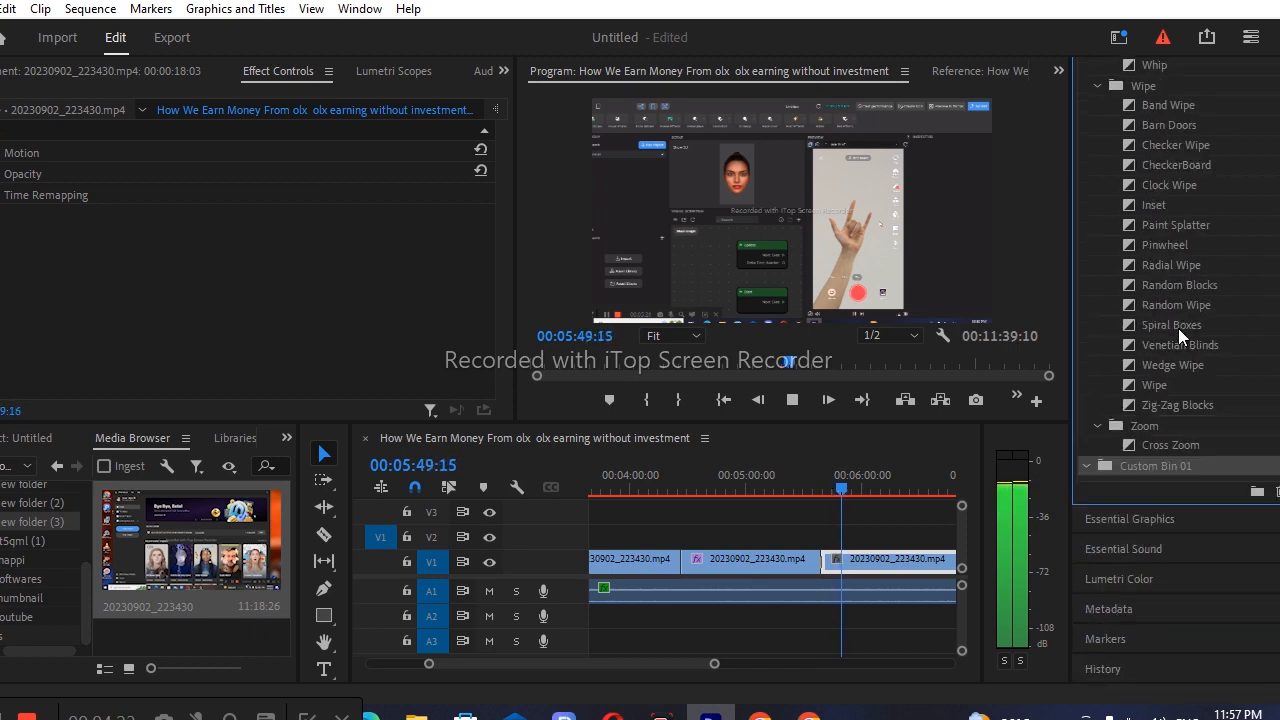
{"action": "left_click", "coordinate": [1100, 305]}
{"action": "scroll", "coordinate": [1101, 299], "scroll_direction": "up", "scroll_amount": 2}
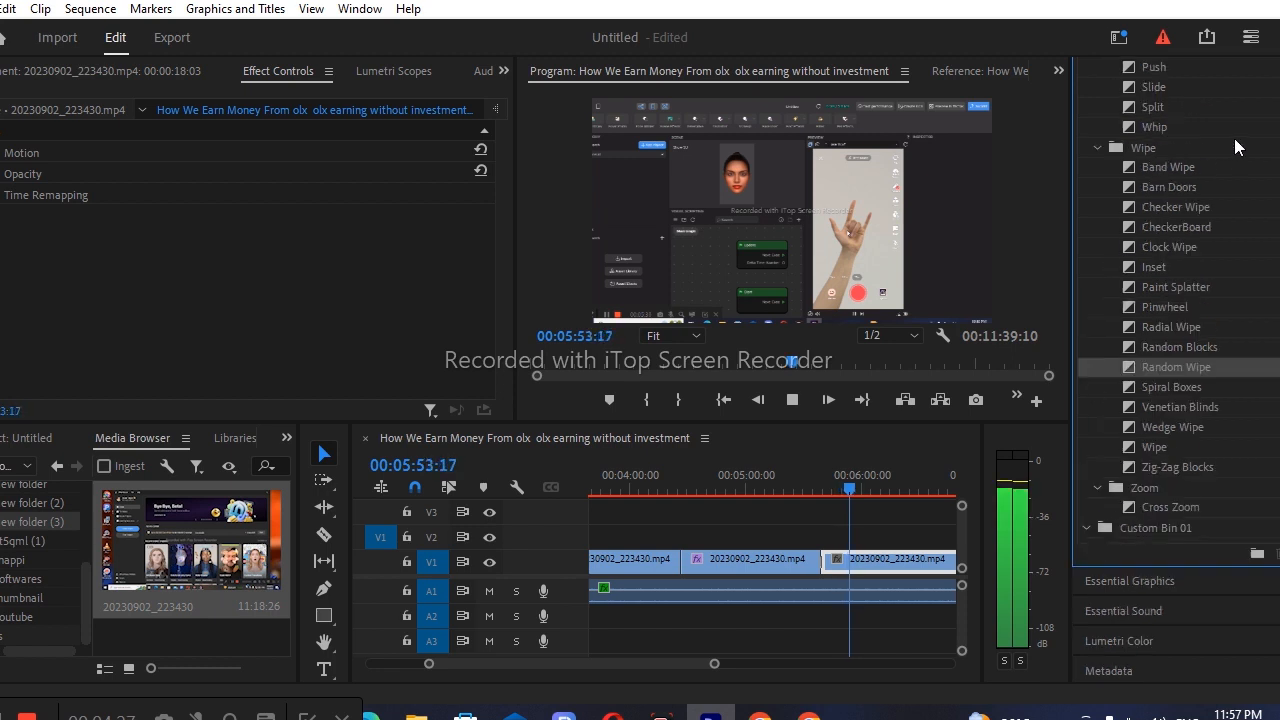
{"action": "left_click", "coordinate": [1236, 150]}
{"action": "scroll", "coordinate": [1236, 145], "scroll_direction": "up", "scroll_amount": 2}
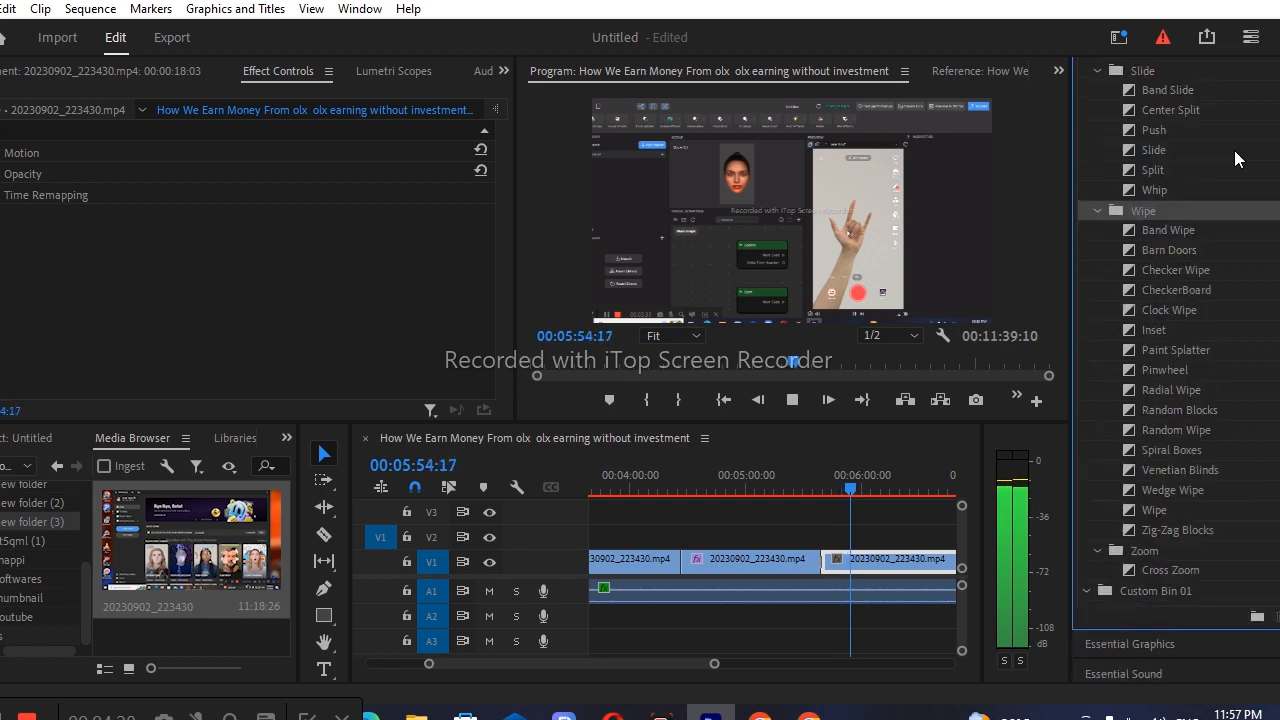
- Look through the Slide and Page Peel video transitions and the Utility and Transition video effects in the effects library
{"action": "left_click", "coordinate": [1236, 90]}
{"action": "scroll", "coordinate": [1236, 92], "scroll_direction": "up", "scroll_amount": 2}
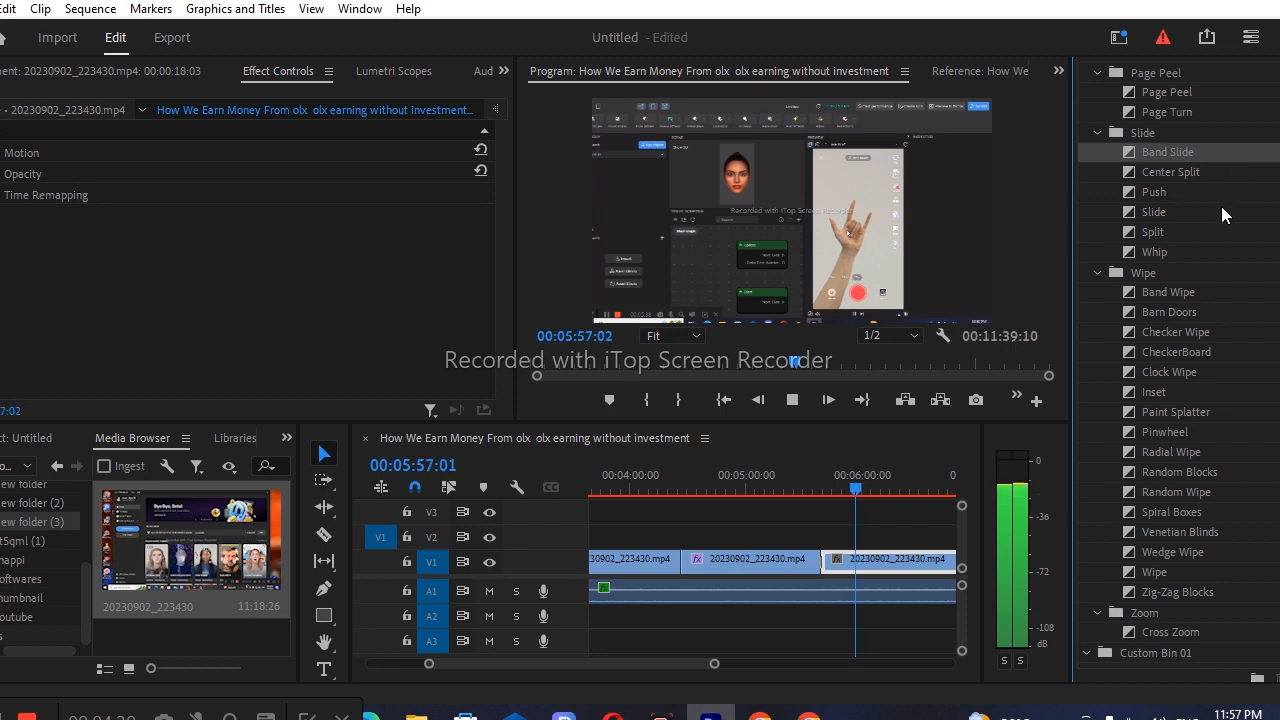
{"action": "left_click", "coordinate": [1266, 112]}
{"action": "scroll", "coordinate": [1264, 120], "scroll_direction": "up", "scroll_amount": 2}
{"action": "scroll", "coordinate": [1266, 143], "scroll_direction": "up", "scroll_amount": 4}
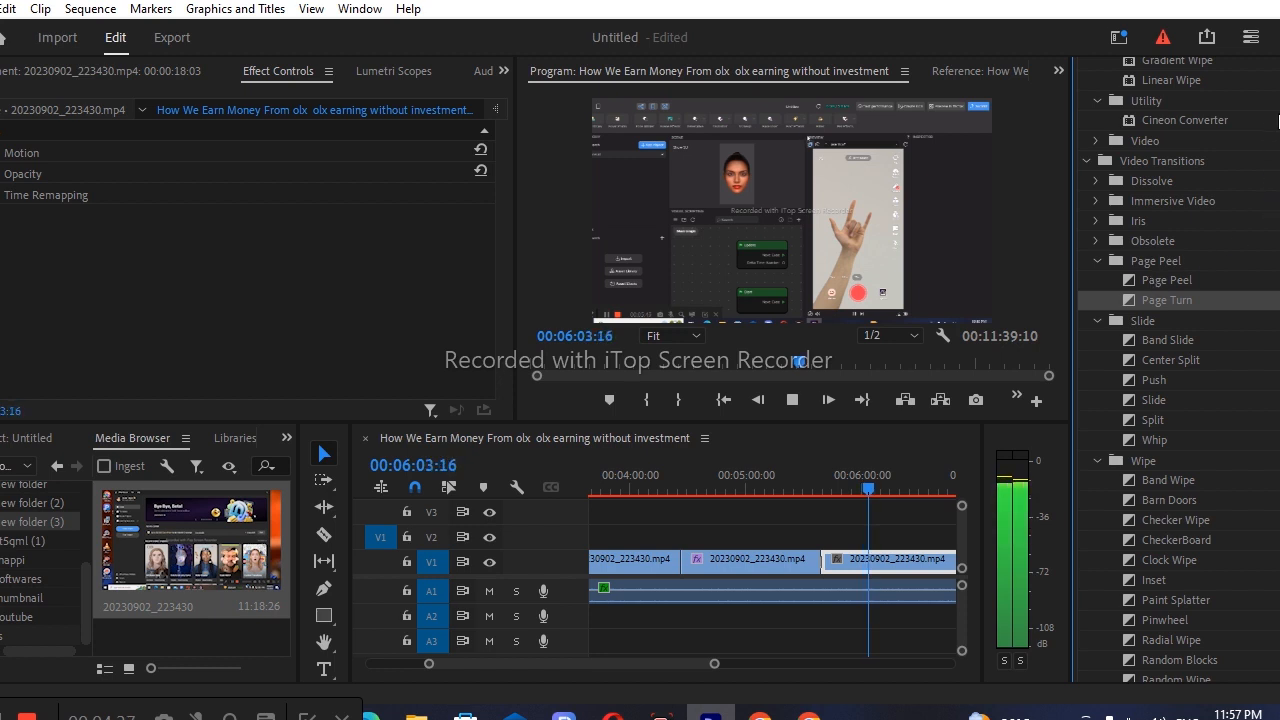
{"action": "left_click", "coordinate": [1262, 120]}
{"action": "scroll", "coordinate": [1259, 151], "scroll_direction": "up", "scroll_amount": 2}
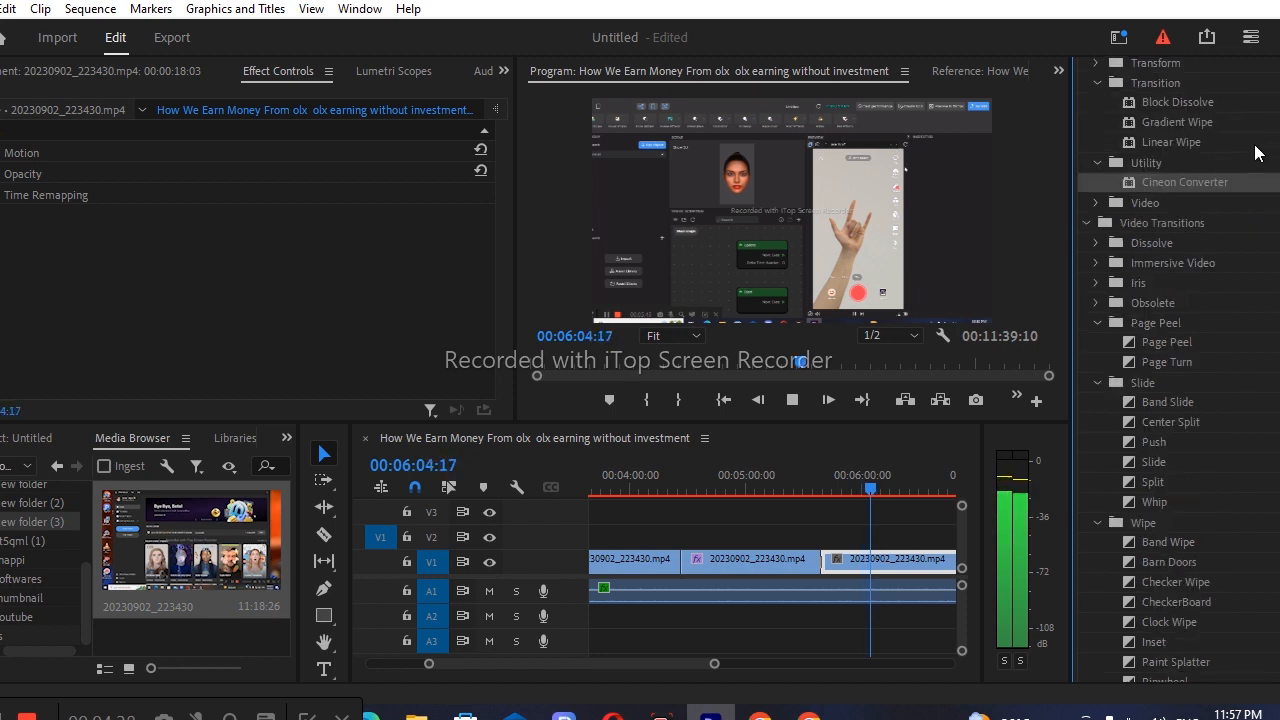
{"action": "left_click", "coordinate": [1272, 84]}
{"action": "scroll", "coordinate": [1268, 120], "scroll_direction": "up", "scroll_amount": 2}
{"action": "scroll", "coordinate": [1259, 135], "scroll_direction": "up", "scroll_amount": 2}
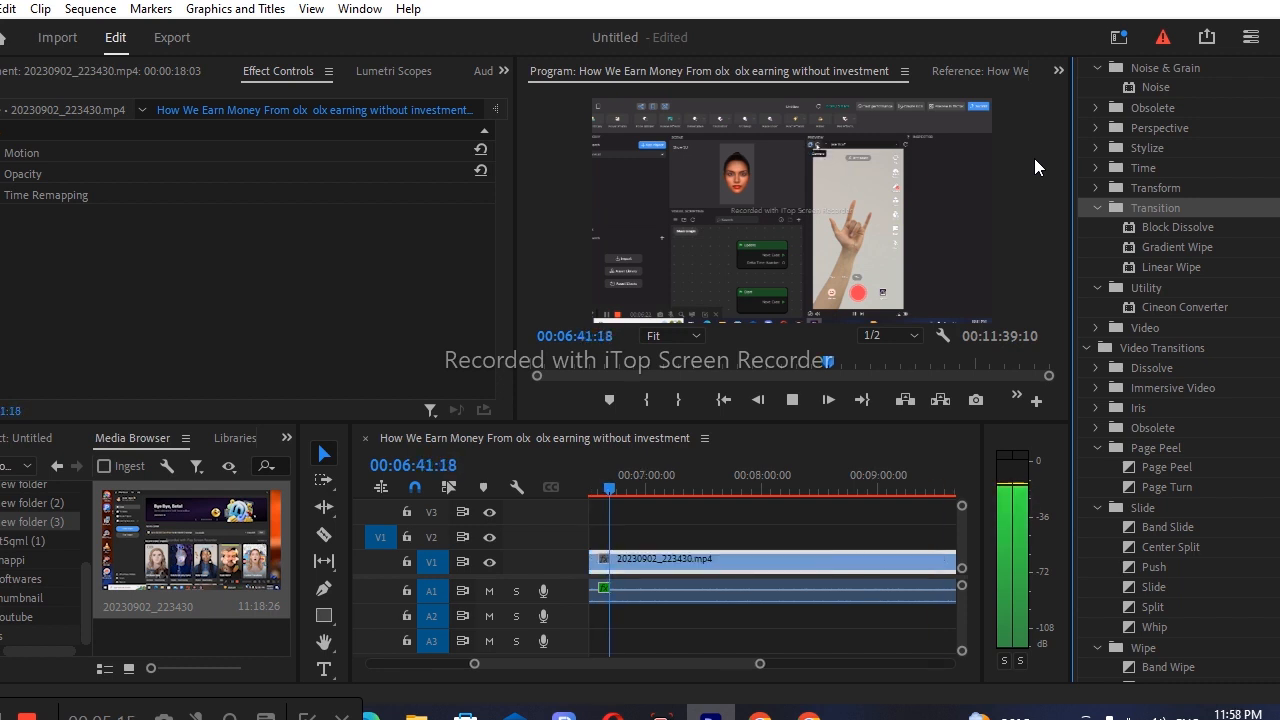
- Stop the sequence playback and expand the Keying and Immersive Video folders under Video Effects to examine their effects
{"action": "left_click", "coordinate": [796, 399]}
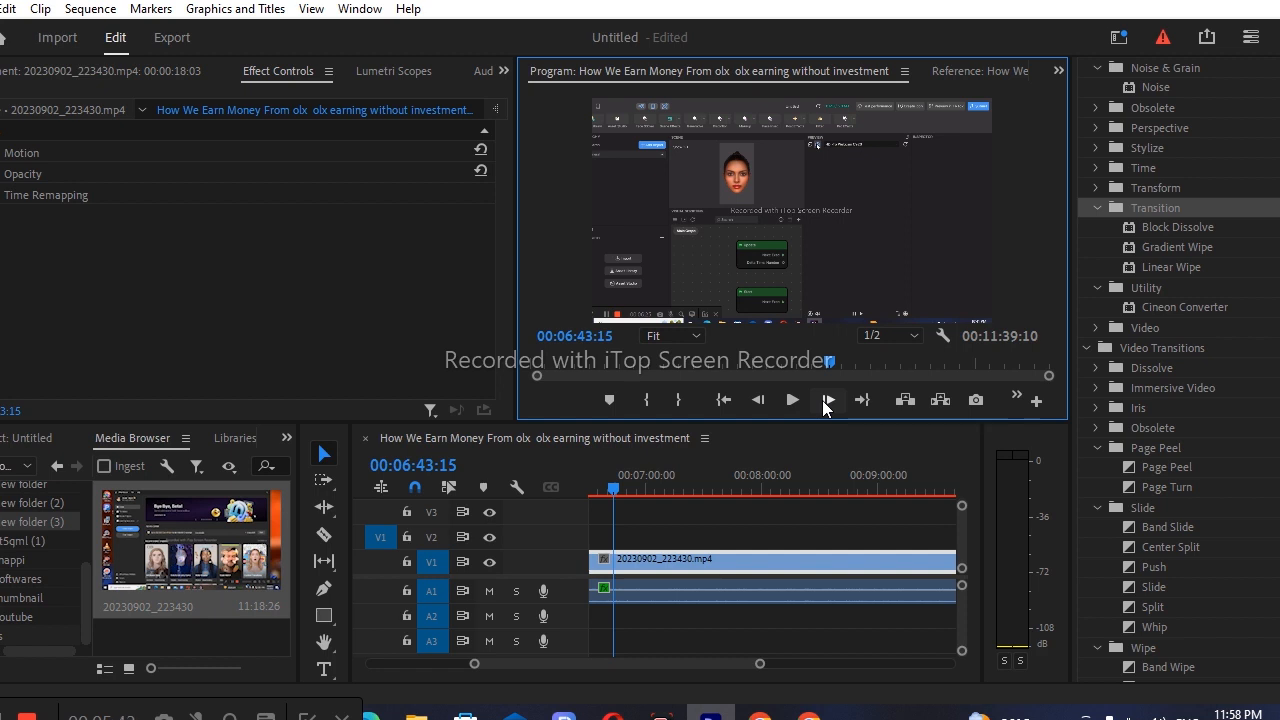
{"action": "scroll", "coordinate": [1196, 443], "scroll_direction": "up", "scroll_amount": 3}
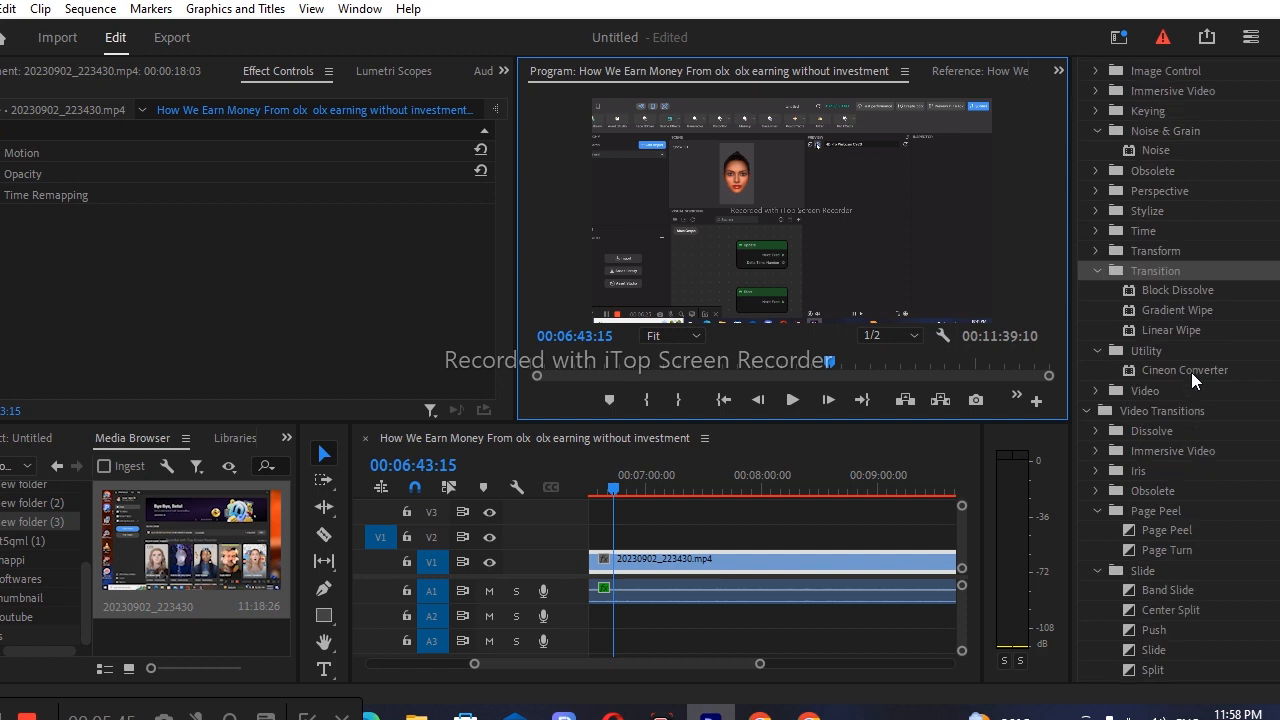
{"action": "scroll", "coordinate": [1191, 372], "scroll_direction": "up", "scroll_amount": 2}
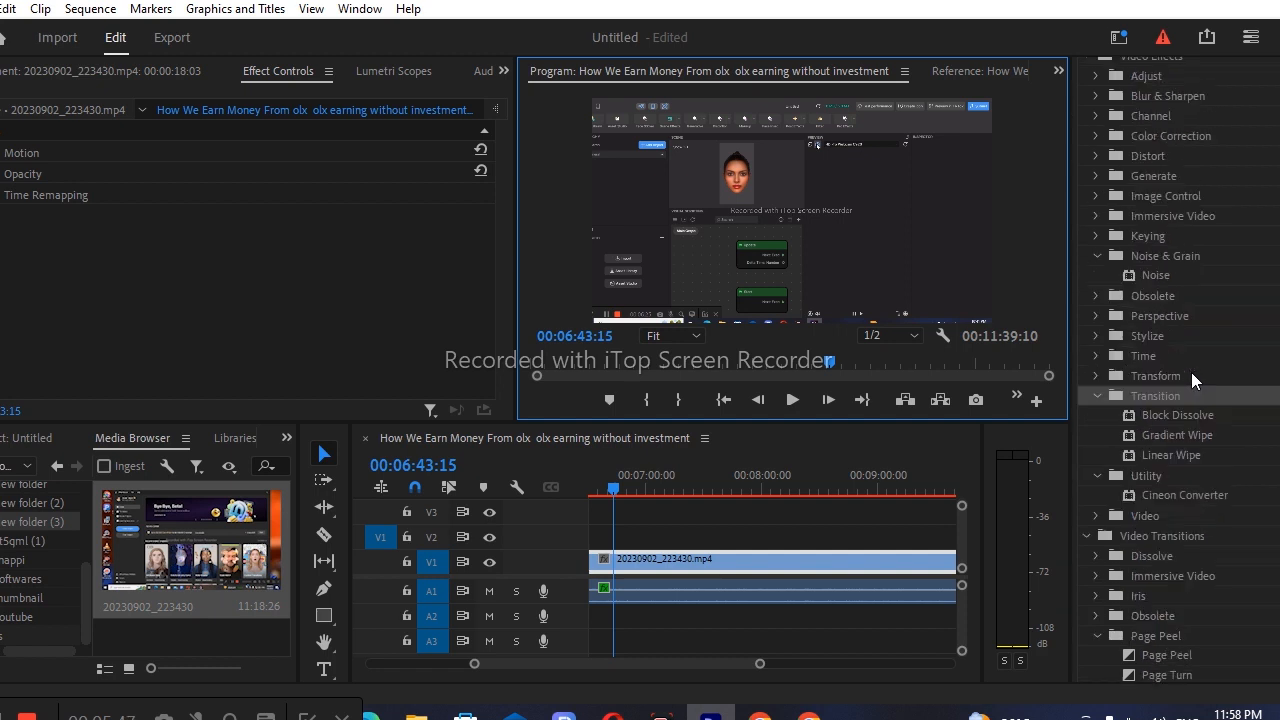
{"action": "double_click", "coordinate": [1172, 238]}
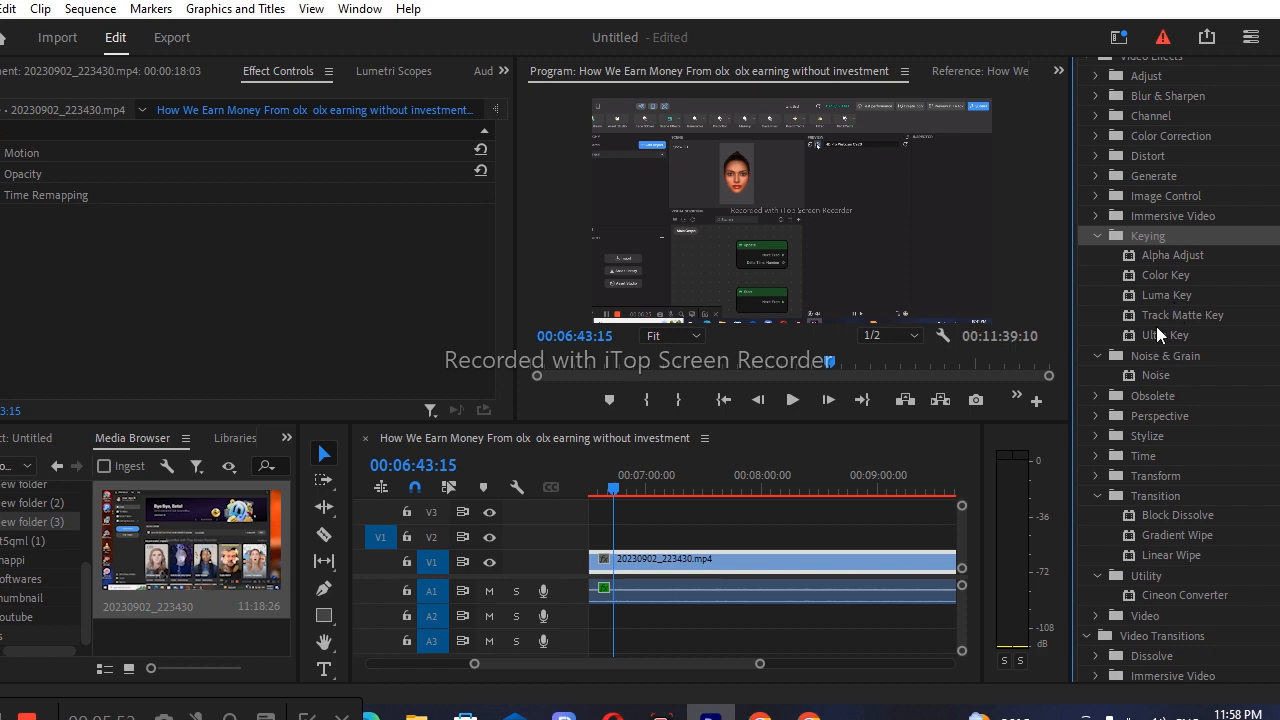
{"action": "double_click", "coordinate": [1171, 216]}
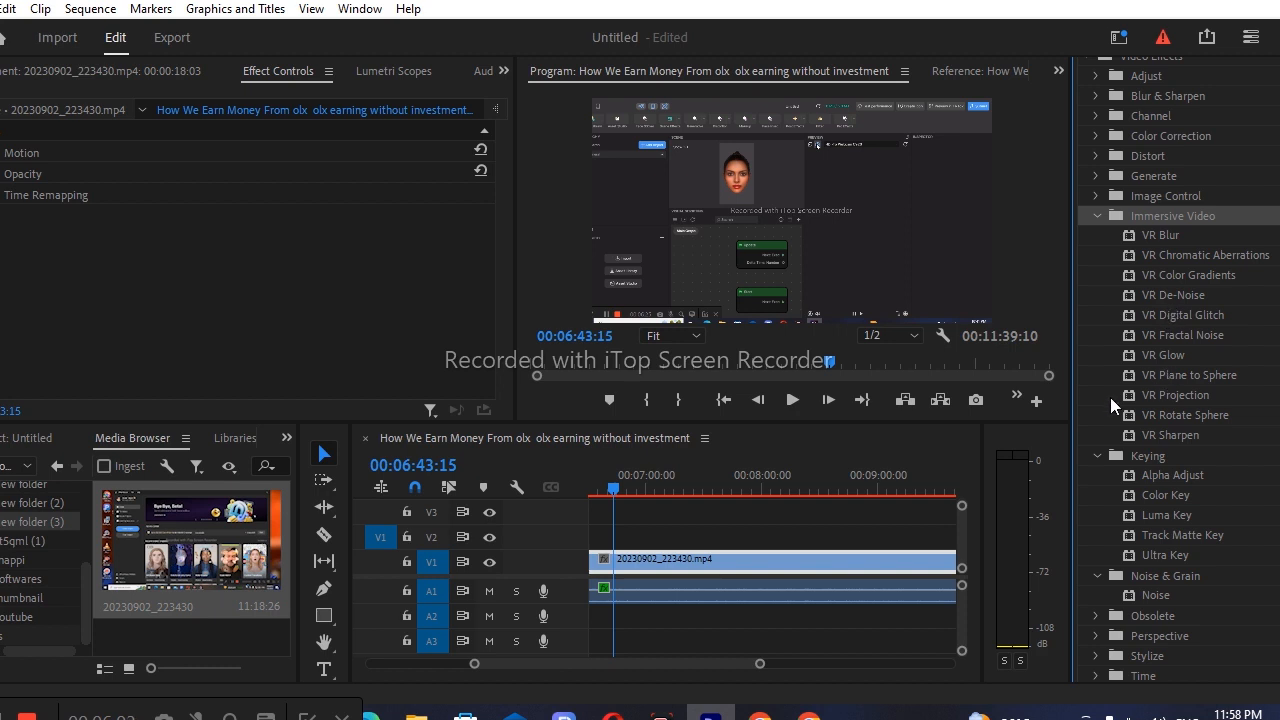
- Move the playhead to 00:06:22:17 and review the split clip segments at the start of the sequence
{"action": "left_click_drag", "start_coordinate": [617, 491], "coordinate": [576, 492]}
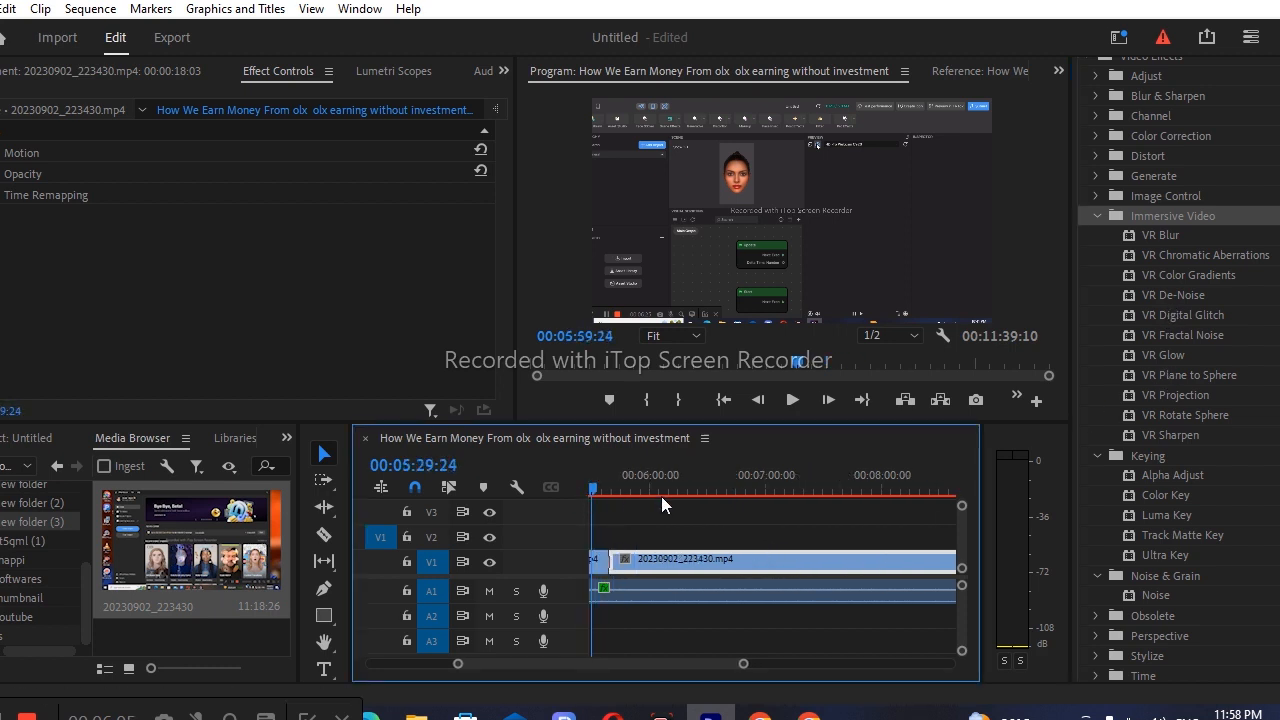
{"action": "left_click_drag", "start_coordinate": [661, 496], "coordinate": [695, 496]}
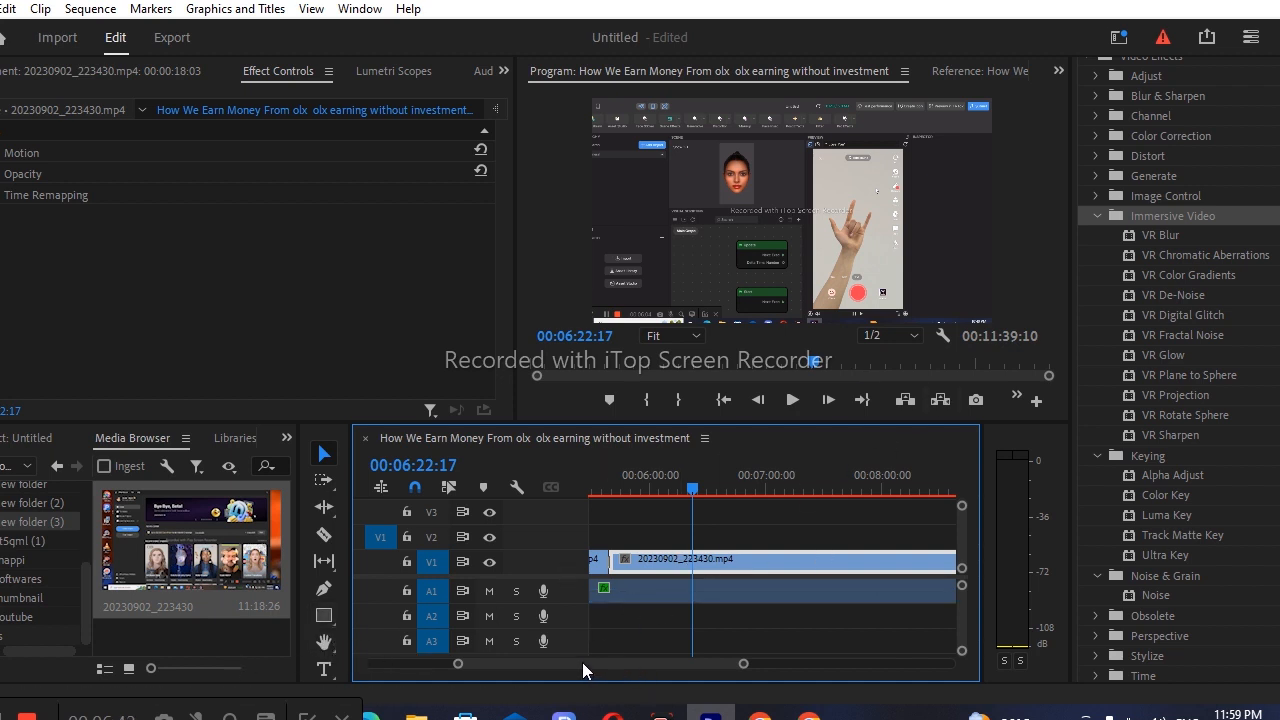
{"action": "left_click_drag", "start_coordinate": [585, 663], "coordinate": [501, 665]}
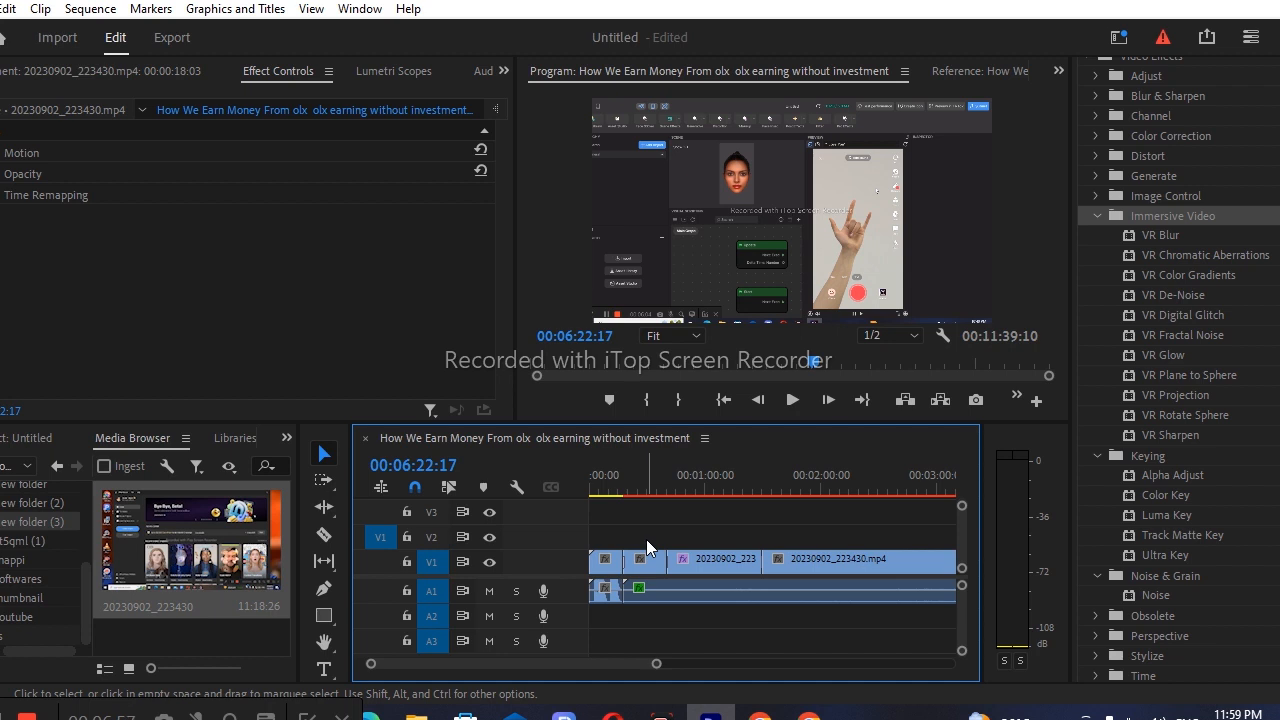
{"action": "scroll", "coordinate": [405, 617], "scroll_direction": "down", "scroll_amount": 2}
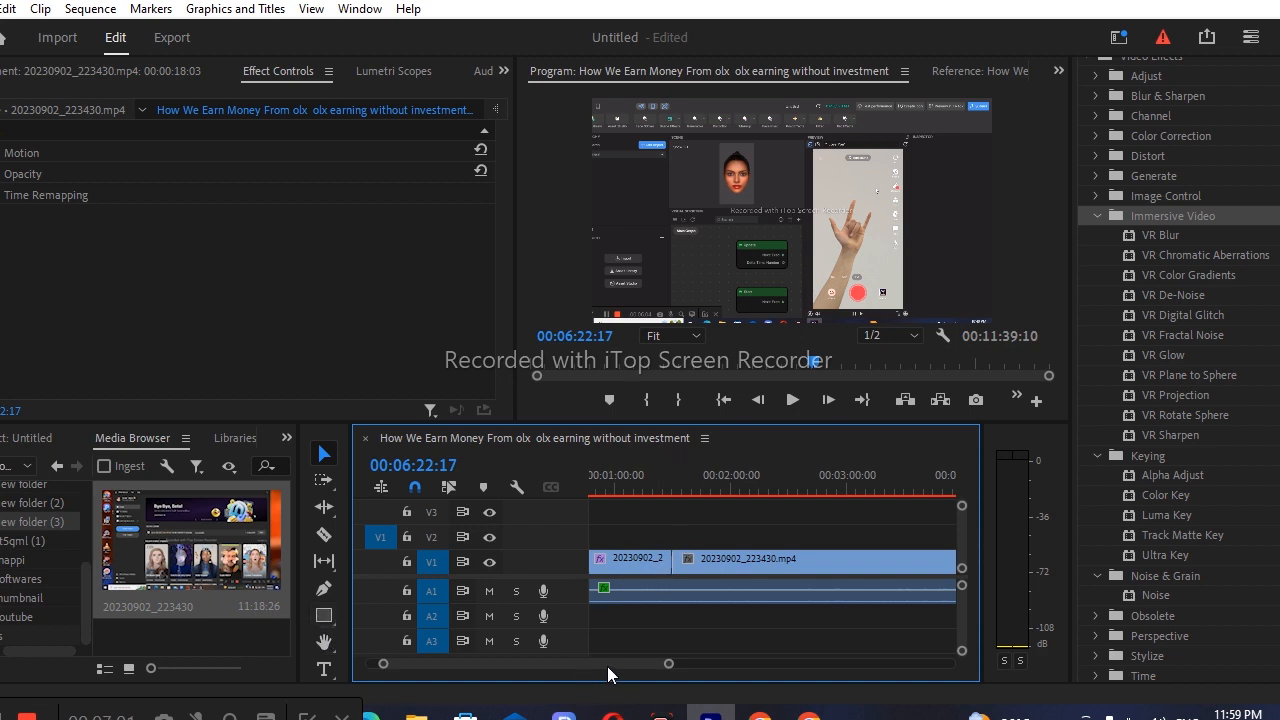
{"action": "scroll", "coordinate": [503, 665], "scroll_direction": "up", "scroll_amount": 2}
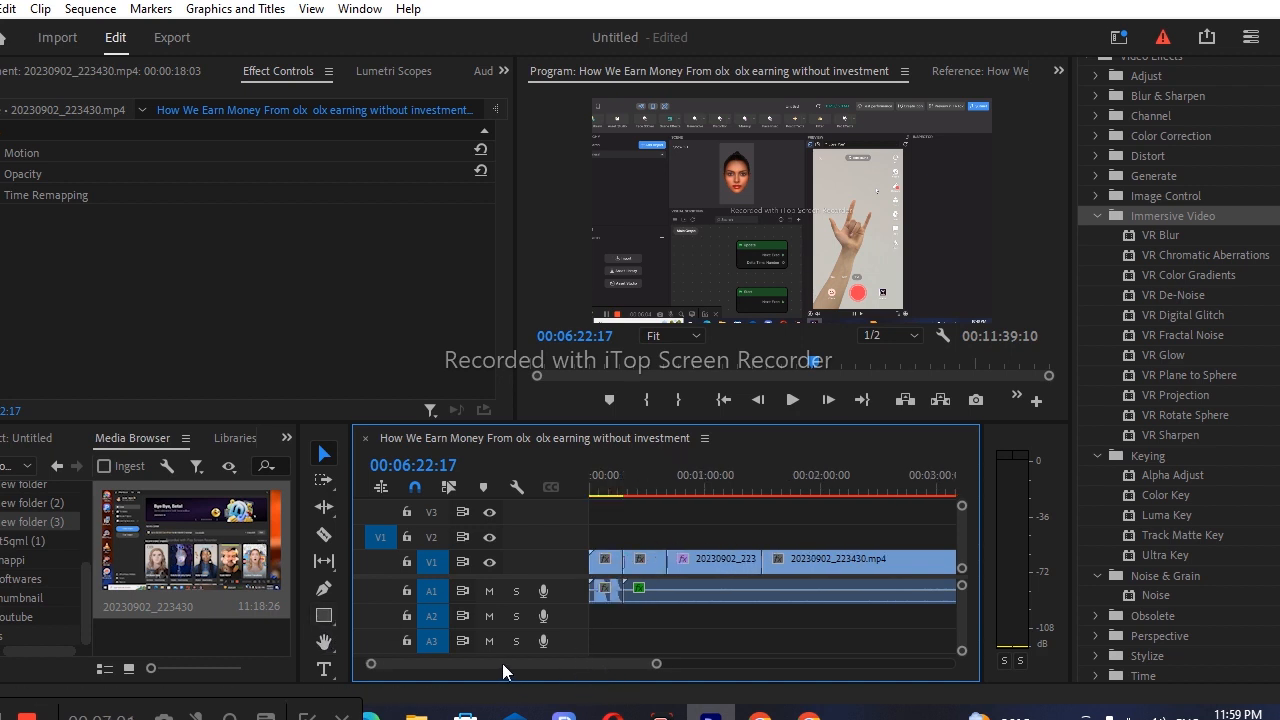
- Activate the Type tool and show the list of panels grouped with the Media Browser
{"action": "left_click", "coordinate": [324, 671]}
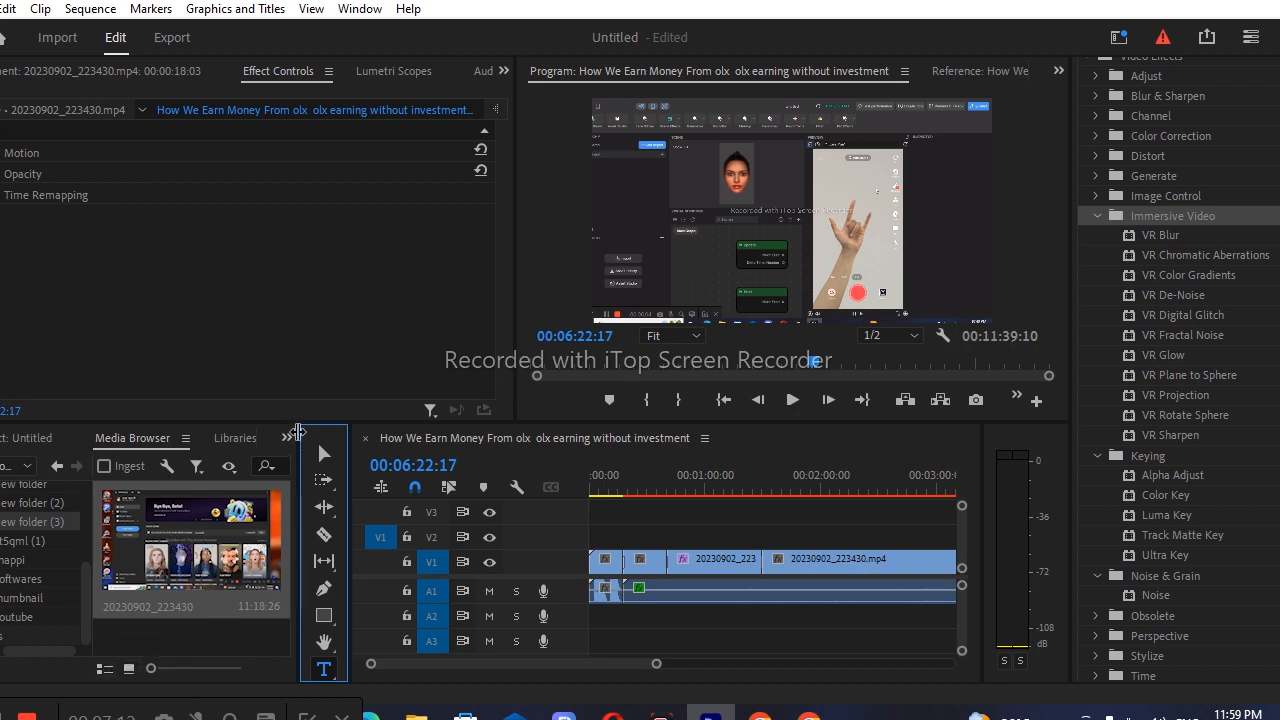
{"action": "left_click", "coordinate": [287, 438]}
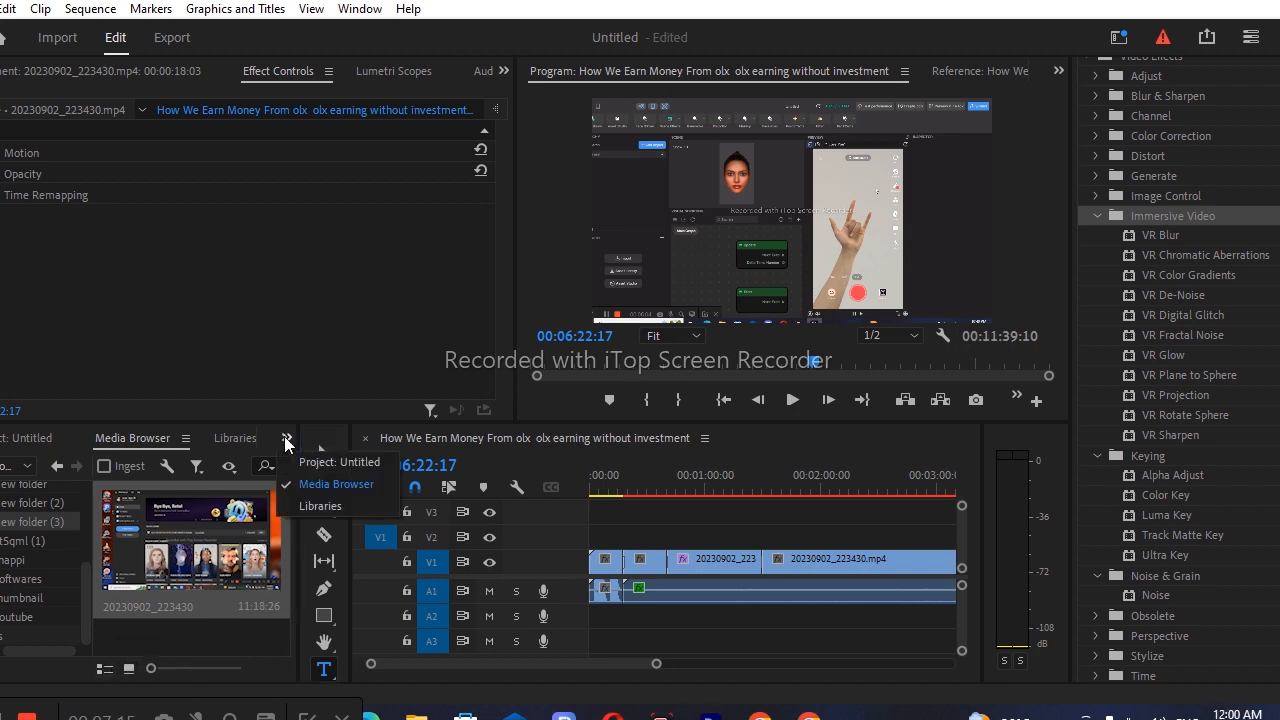